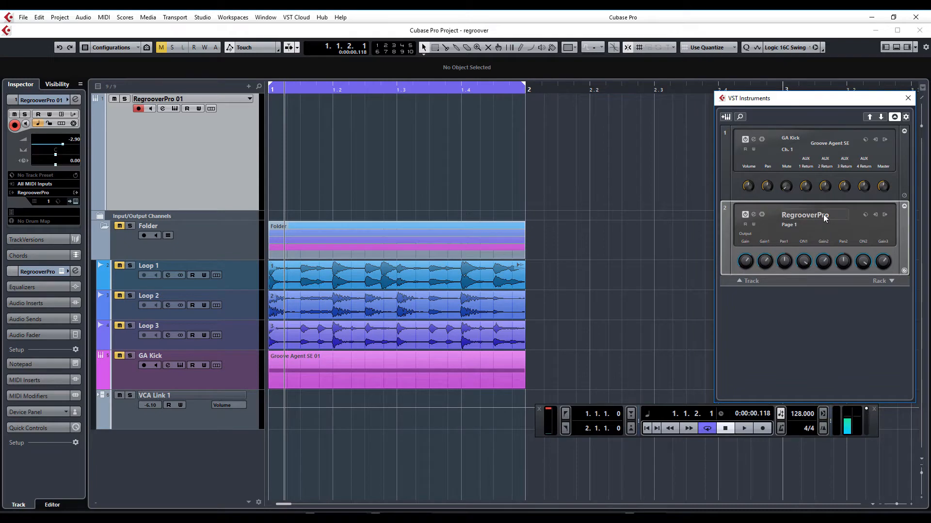
- Load the Accusonus RegrooverPro instrument into the second VST instrument slot
left_click(828, 224)
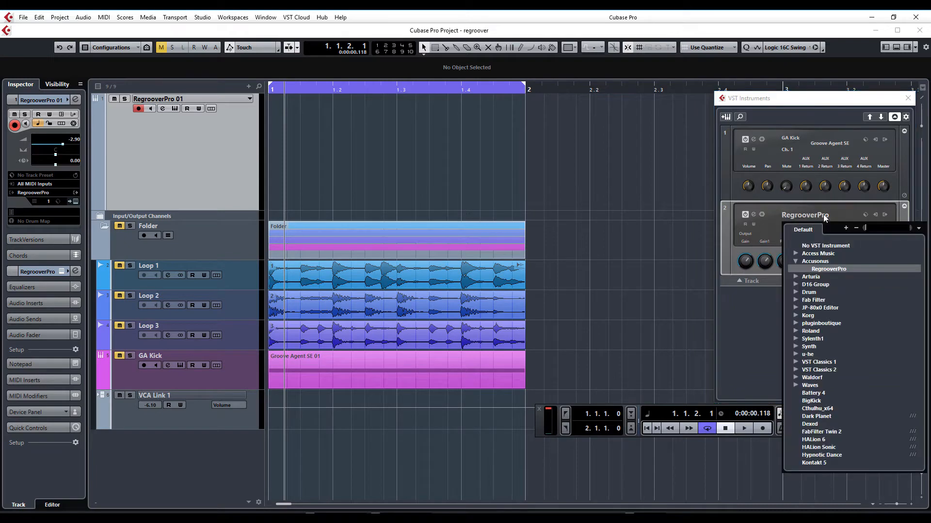
left_click(828, 269)
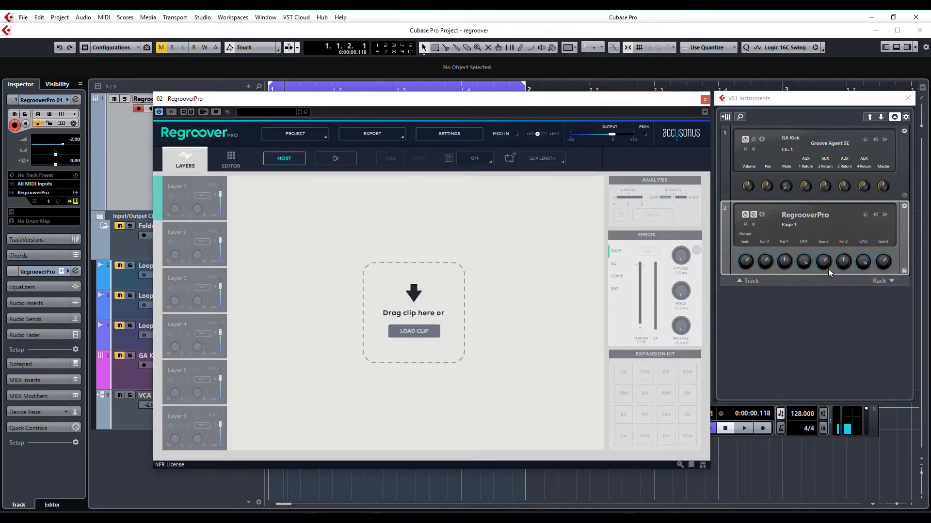
left_click_drag(573, 100, 566, 92)
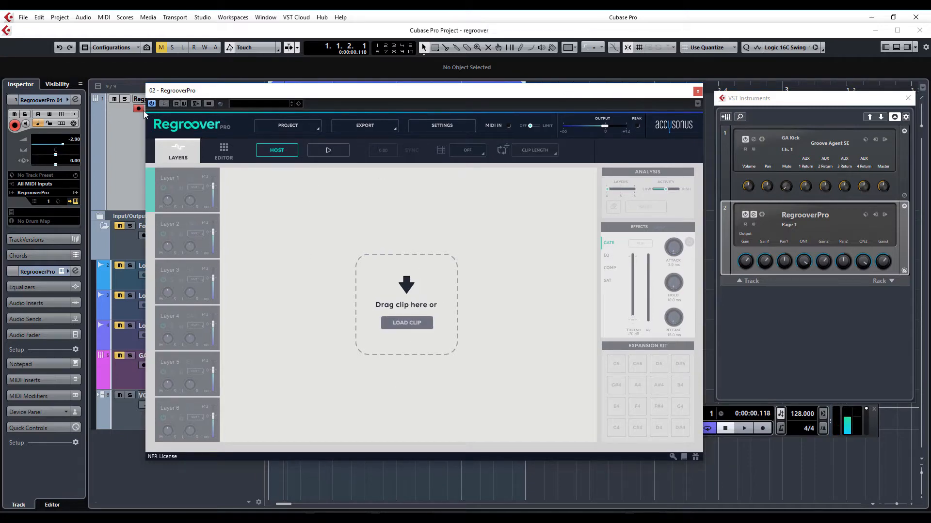
- Load the Loop 3 audio clip from the arrangement into RegrooverPro, moving the plug-in window aside for access to the track and back
left_click(284, 127)
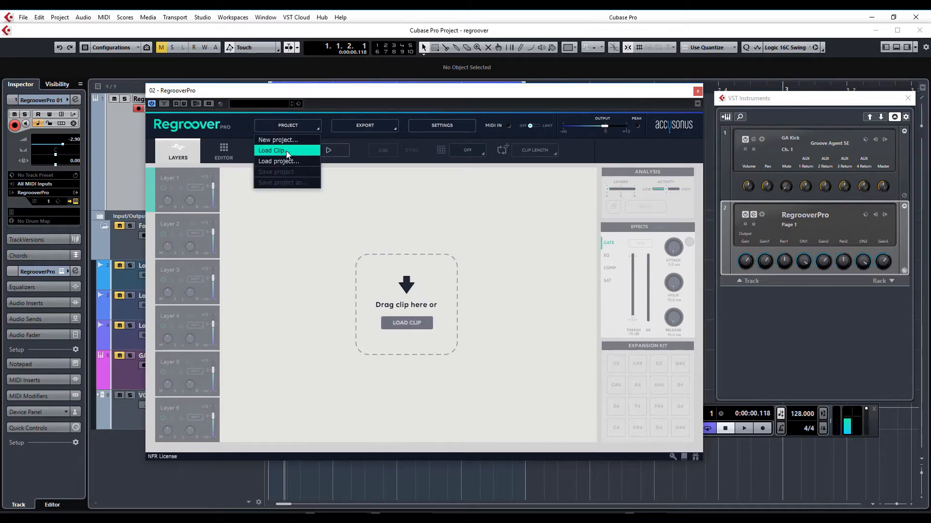
left_click(495, 100)
left_click_drag(596, 92, 740, 72)
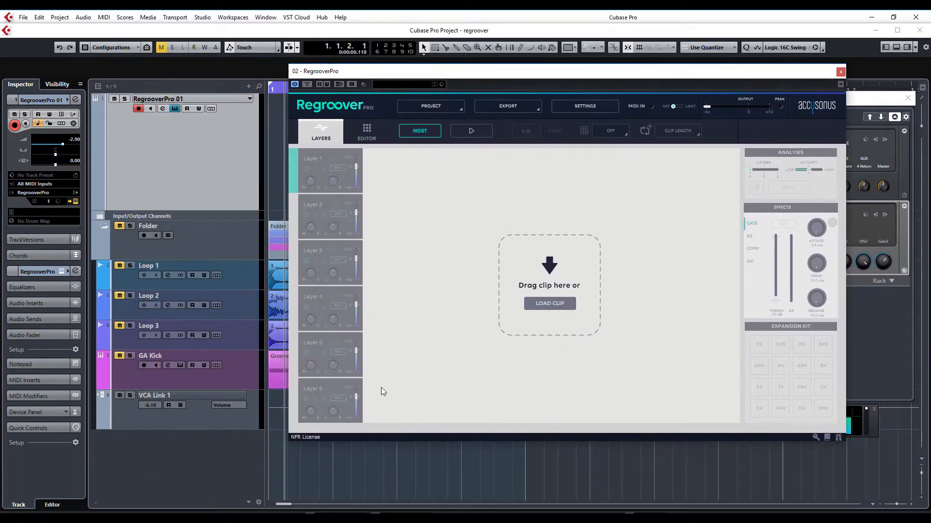
left_click_drag(385, 70, 480, 72)
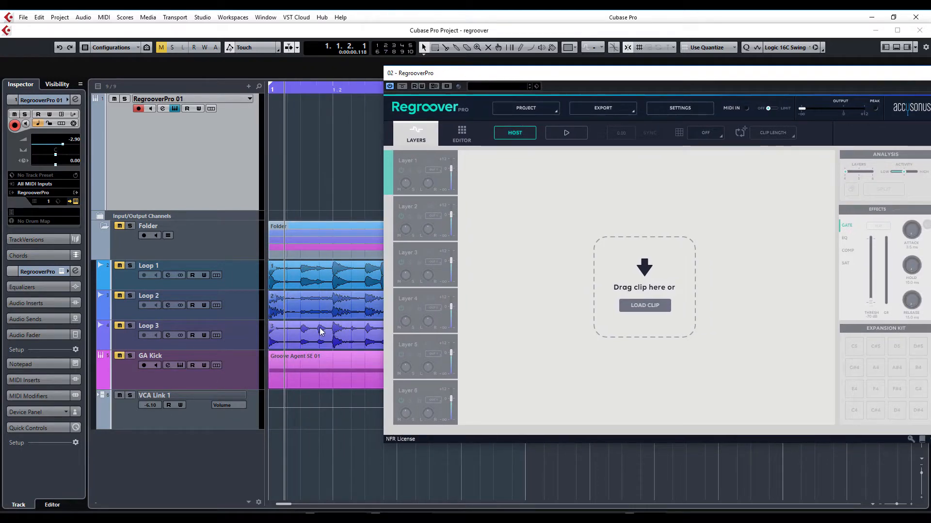
left_click(310, 340)
left_click_drag(310, 341, 674, 284)
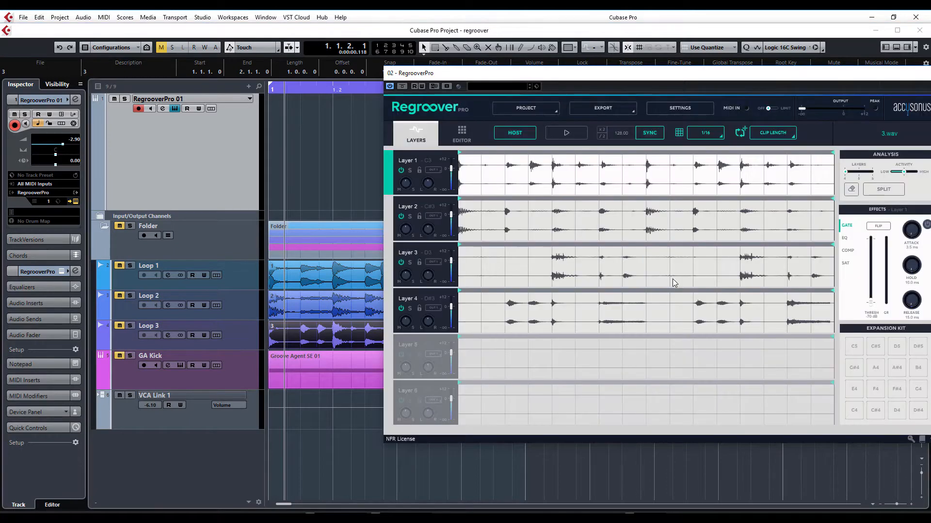
left_click_drag(694, 75, 533, 86)
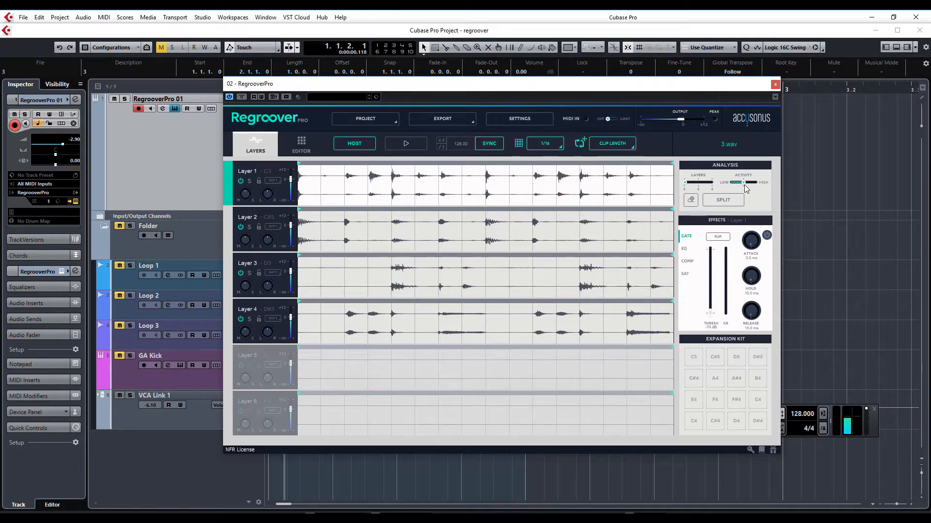
- Play the project and audition Layers 1 to 4 of the clip by soloing each one in turn
mouse_move(744, 182)
left_mouse_down()
mouse_move(759, 183)
mouse_move(728, 185)
left_mouse_up()
left_click(250, 181)
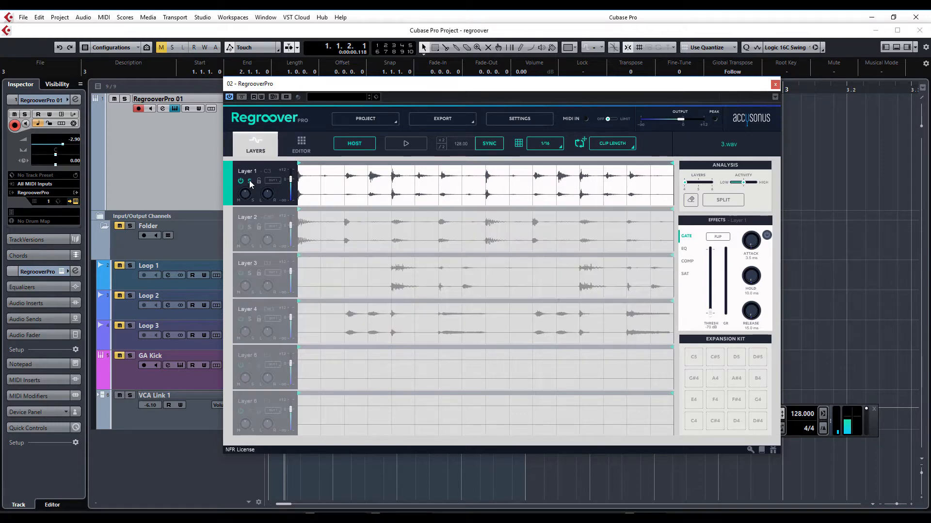
key("space")
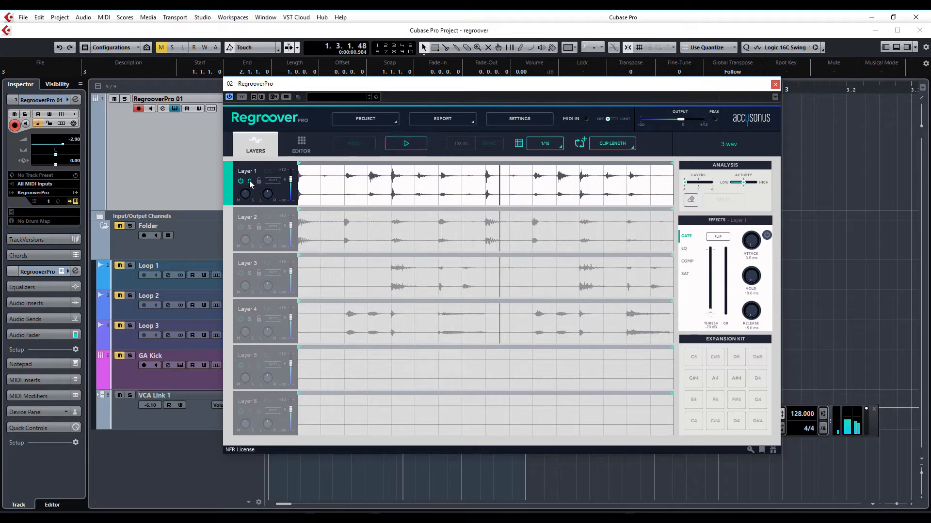
left_click(250, 182)
left_click(249, 228)
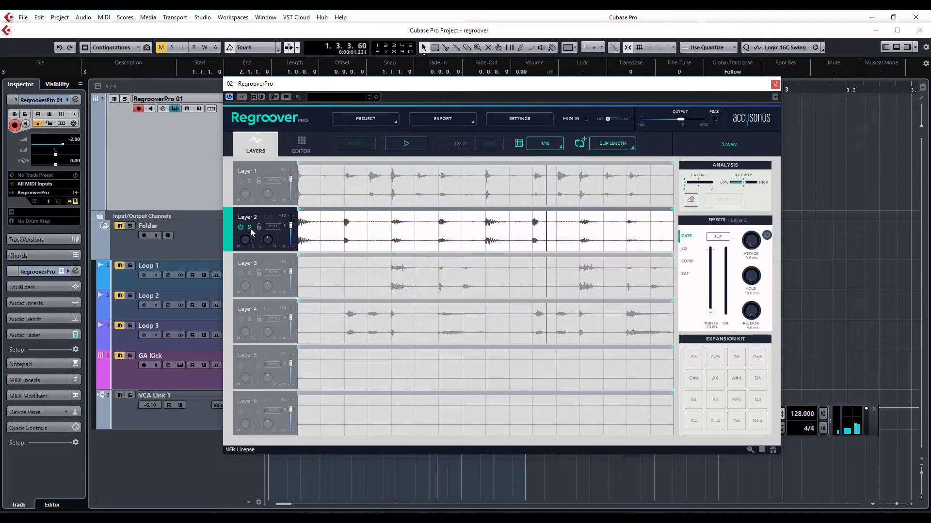
left_click(251, 228)
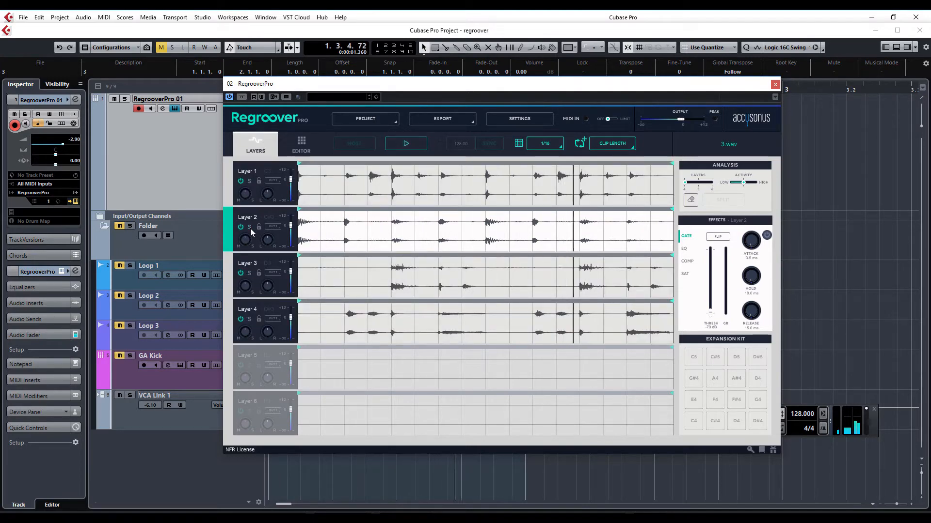
left_click(249, 275)
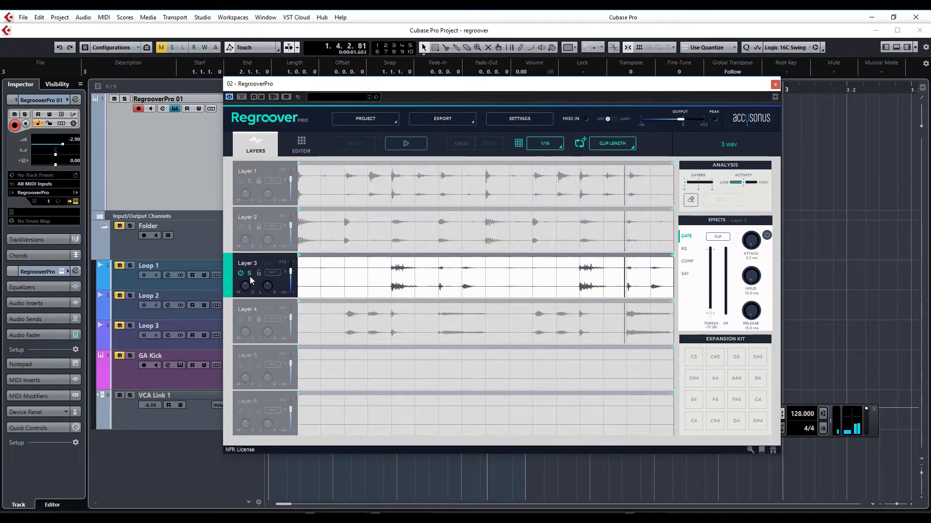
left_click(249, 275)
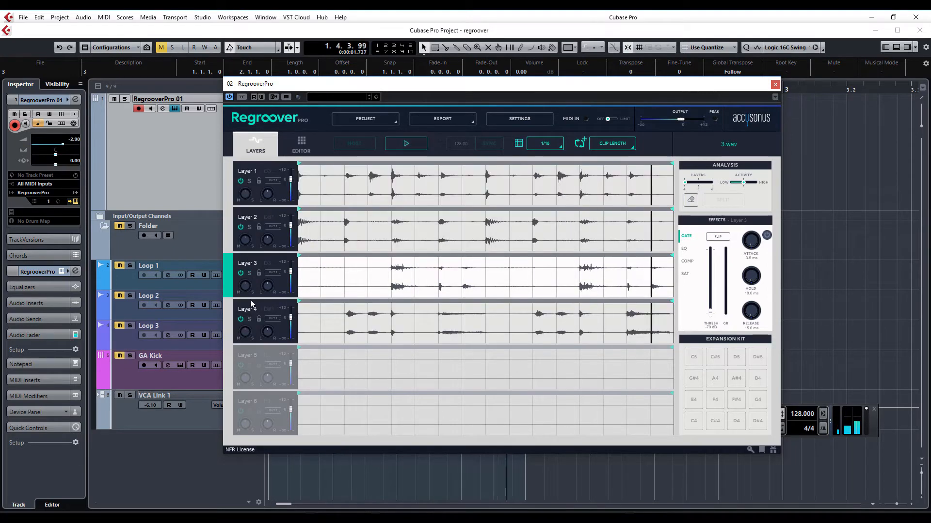
left_click(250, 320)
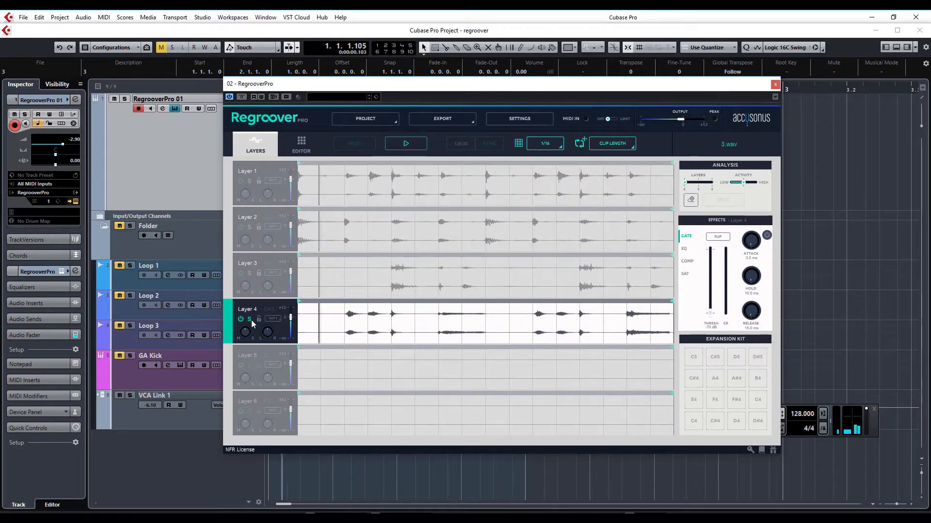
left_click(250, 320)
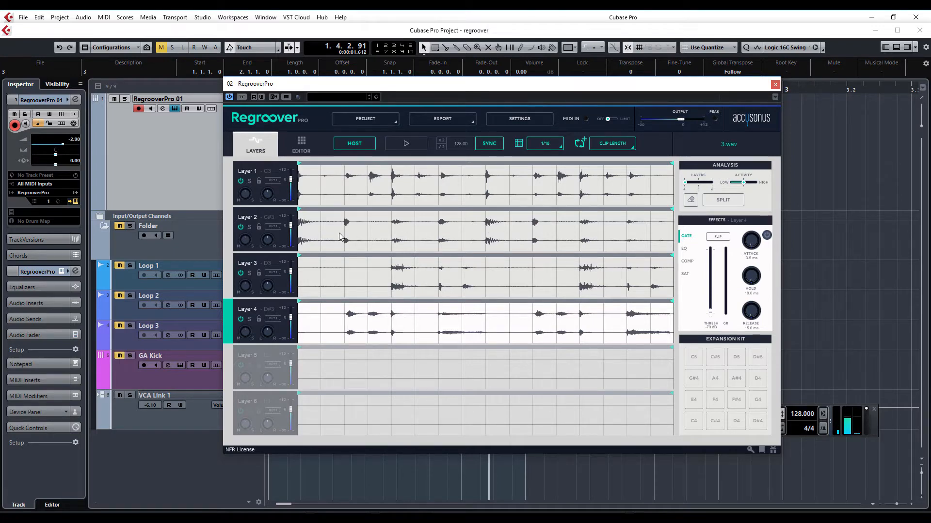
- Try the RegrooverPro grid at OFF and 1/4, and return it to 1/16
left_click(554, 148)
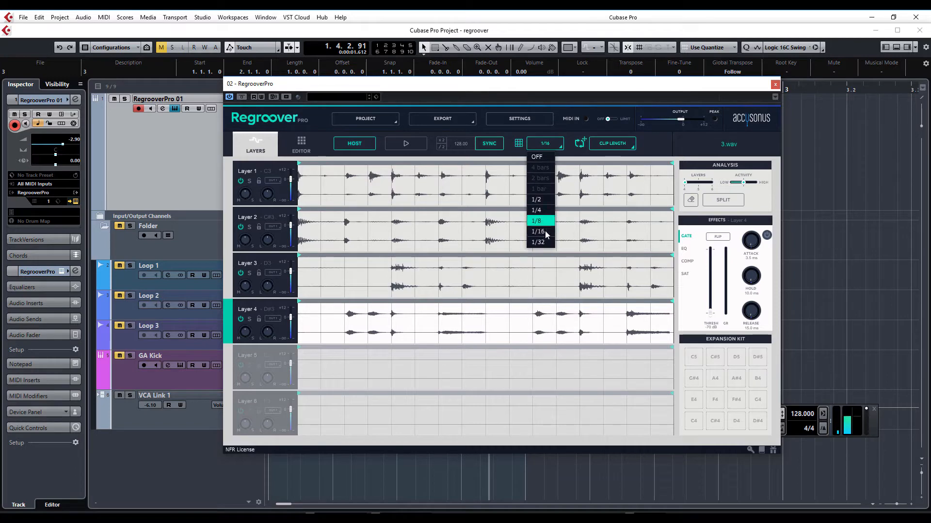
left_click(536, 157)
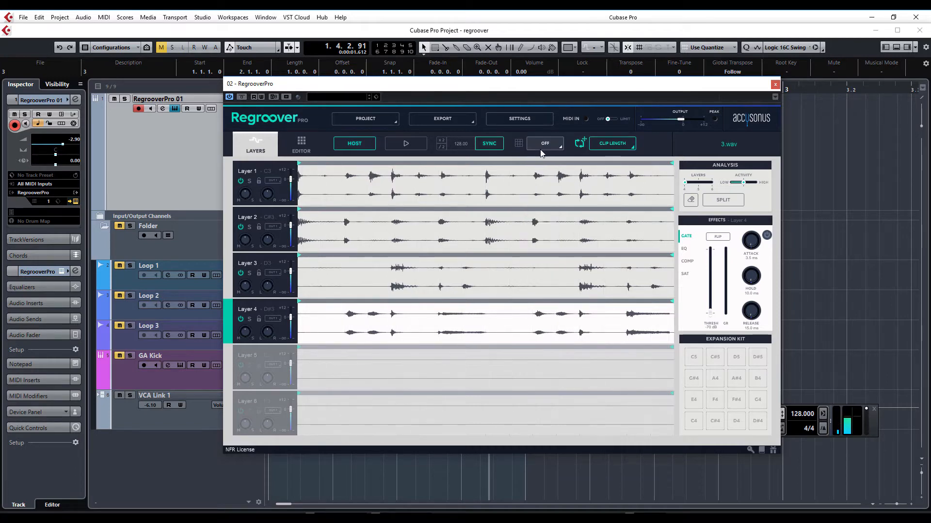
left_click(543, 145)
left_click(543, 213)
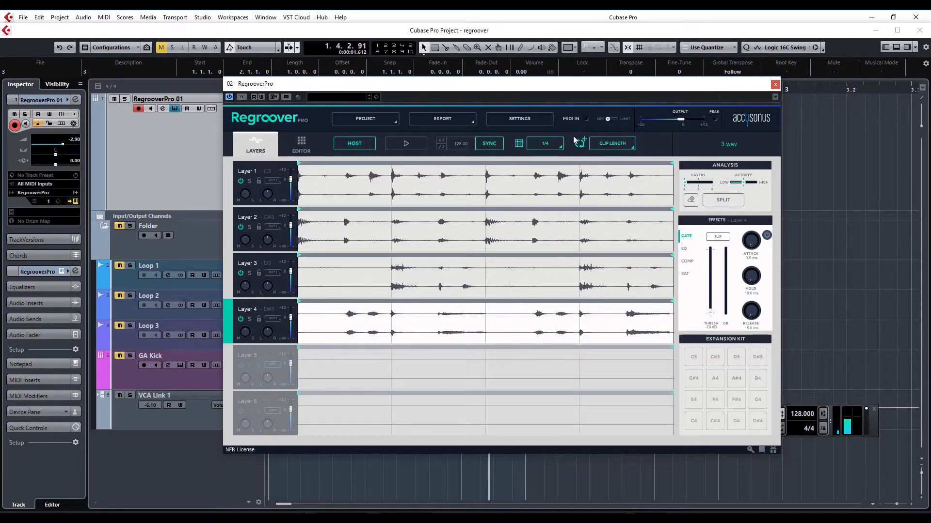
left_click(552, 147)
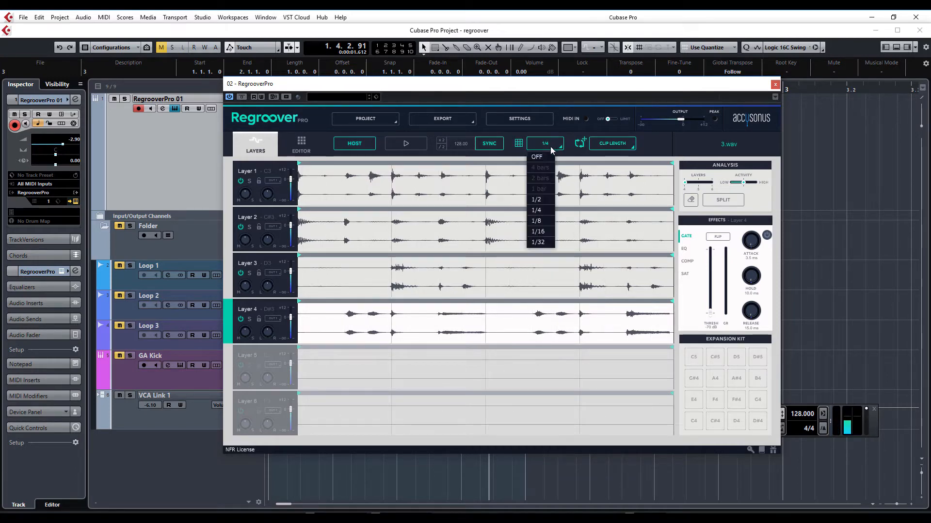
left_click(543, 232)
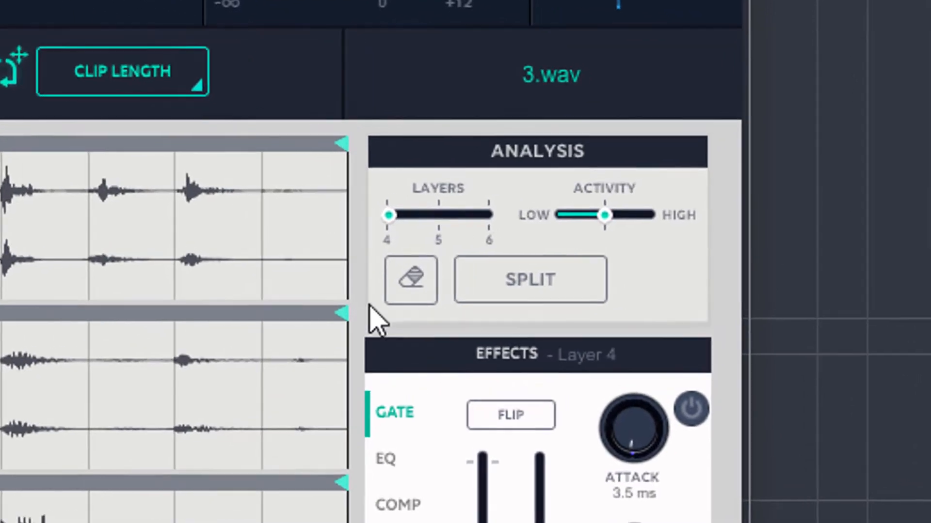
- Activate the analysis eraser and mark the 1/16 segments of Layer 2 at the start of beats 1 and 3 for removal
left_click(409, 286)
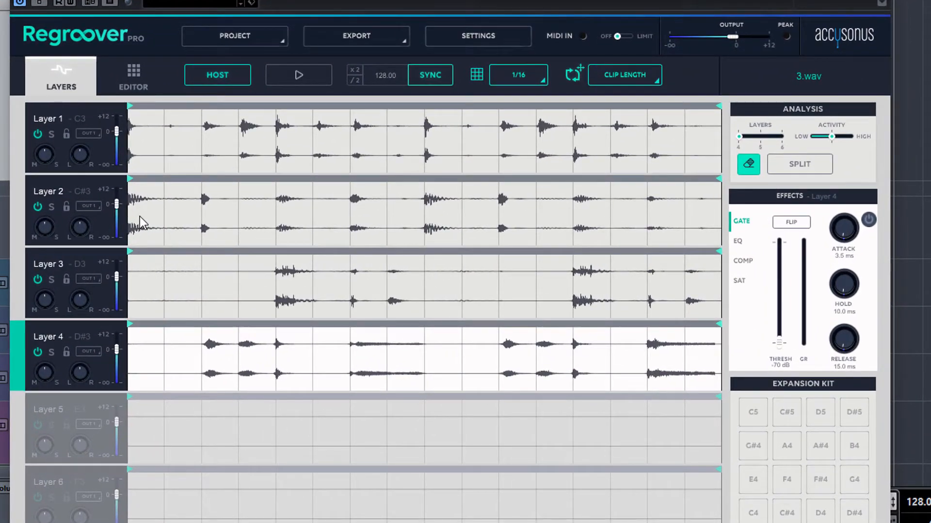
left_click(140, 223)
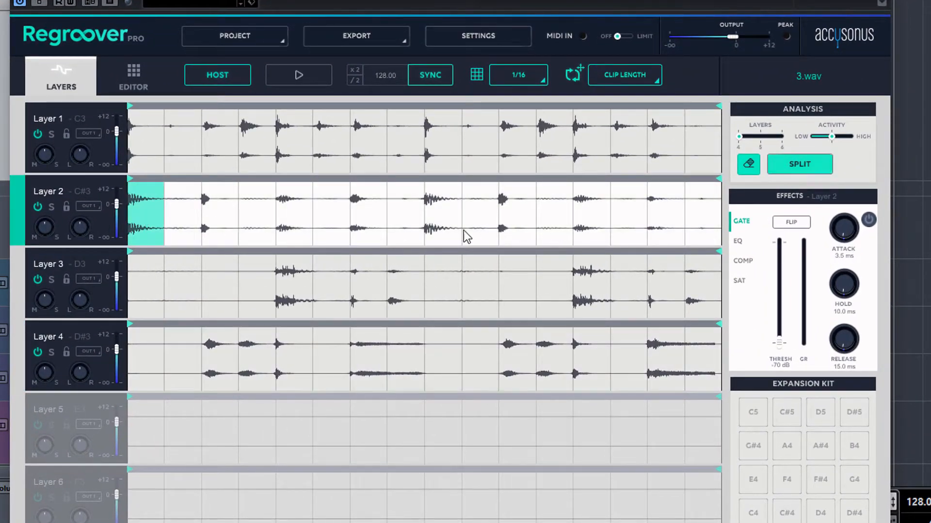
left_click(437, 223)
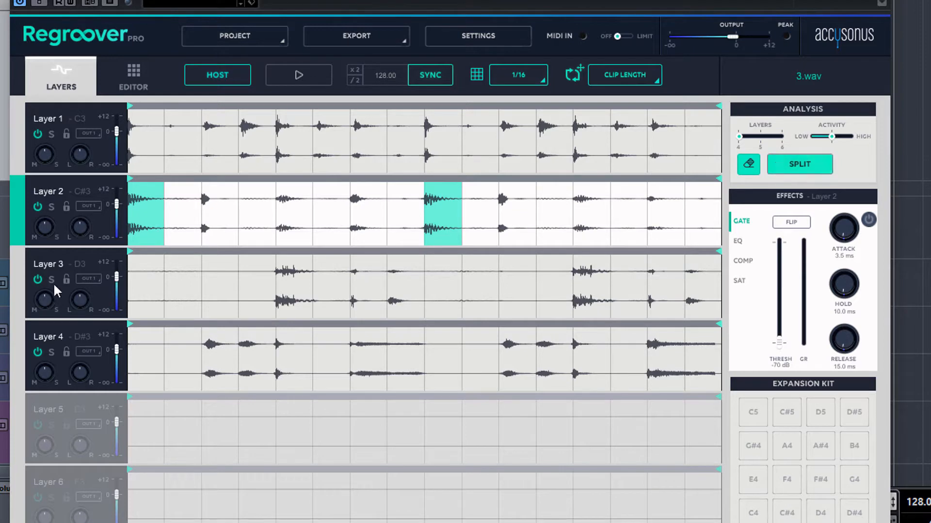
- Lock Layers 3 and 4 and split the clip again with the marked selections
left_click(67, 280)
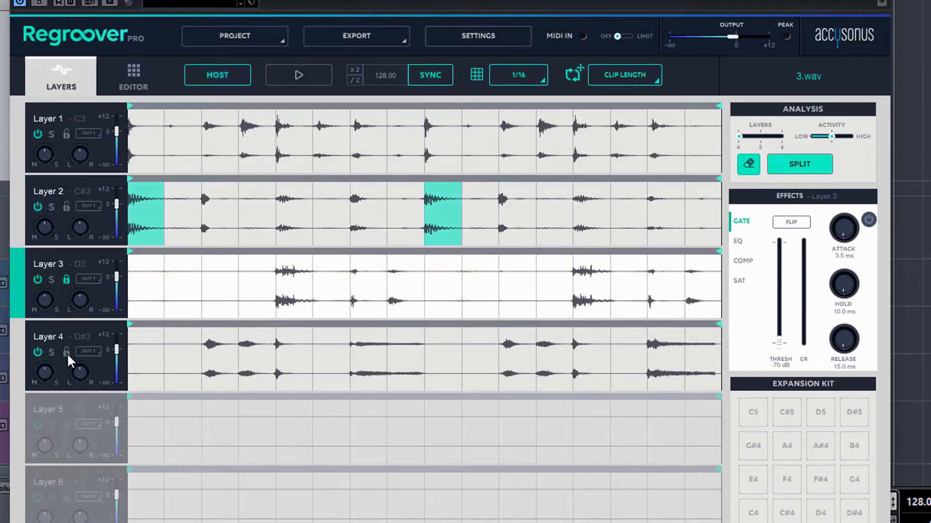
left_click(67, 357)
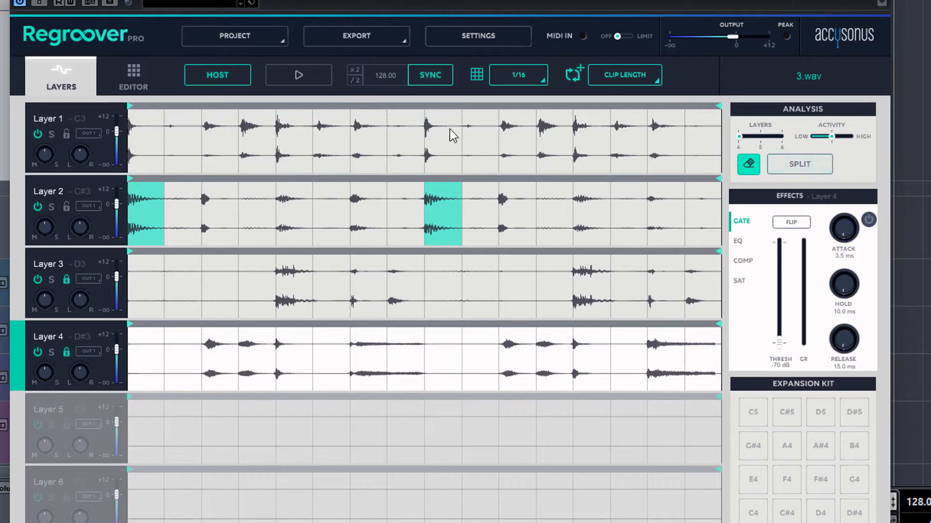
left_click(813, 162)
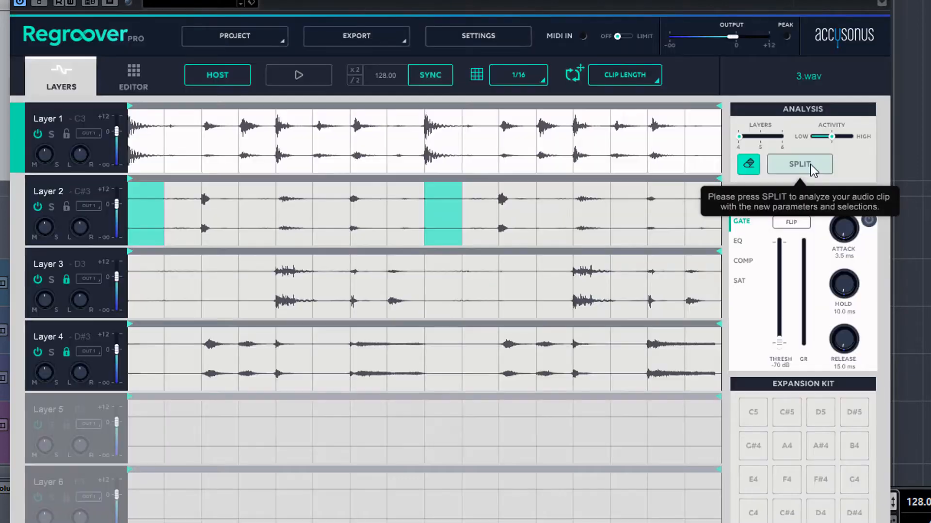
- Solo Layer 1 and play it back to check the new split
left_click(51, 134)
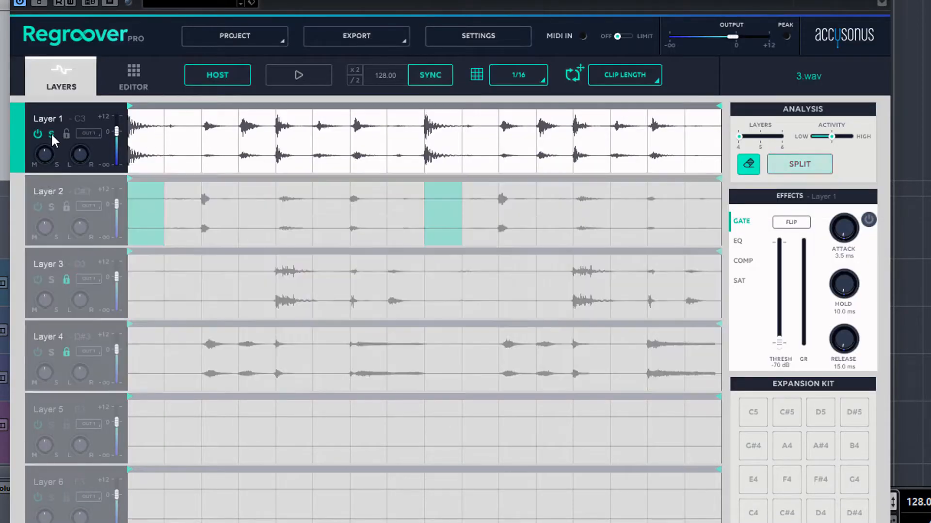
key("space")
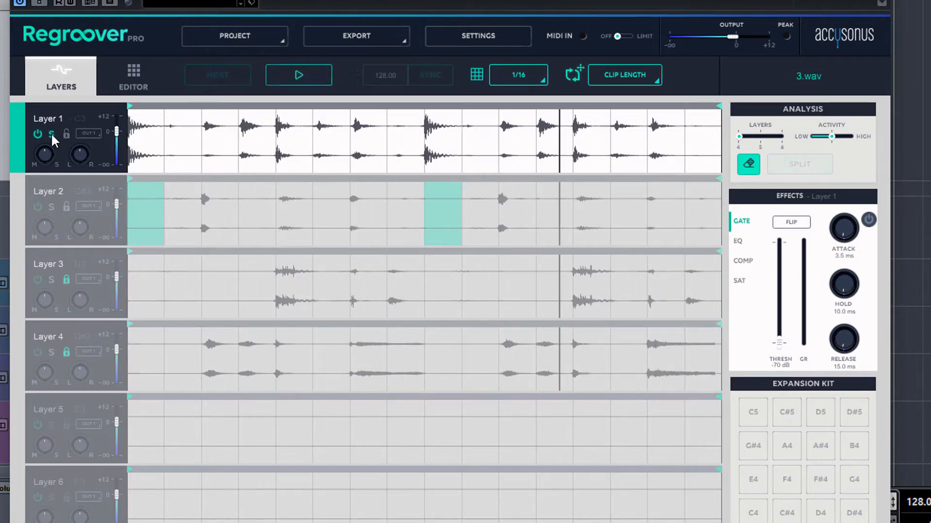
key("space")
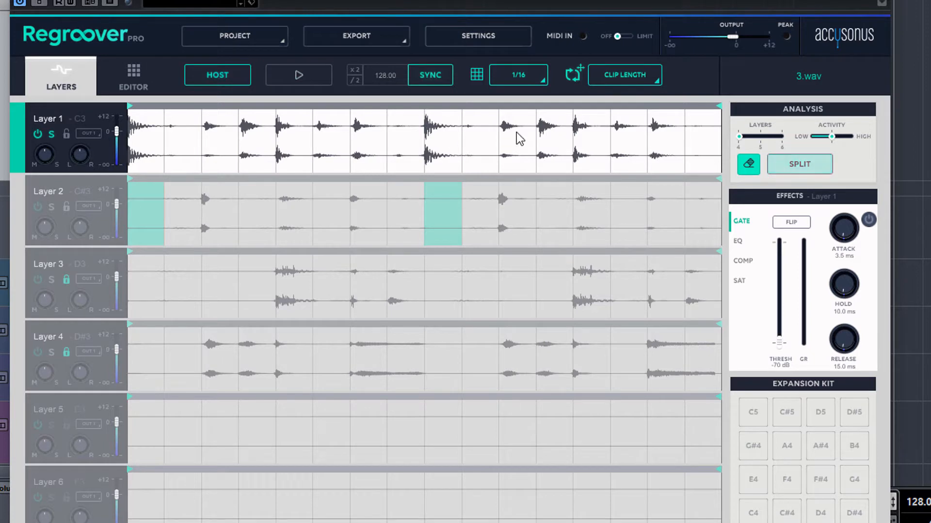
- Mark all of Layer 1 for removal except the first 1/16 of beats 1 and 3, and split the clip again
left_click(184, 144)
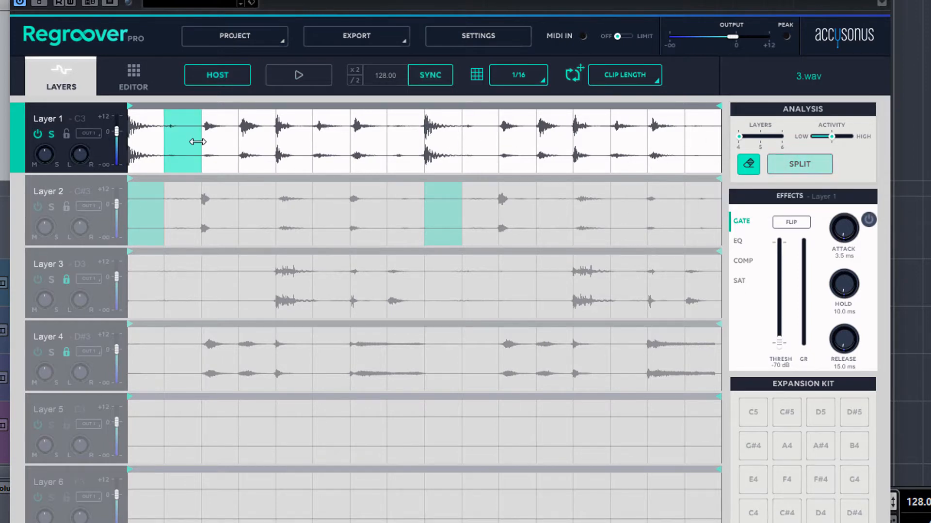
left_click_drag(199, 142, 413, 147)
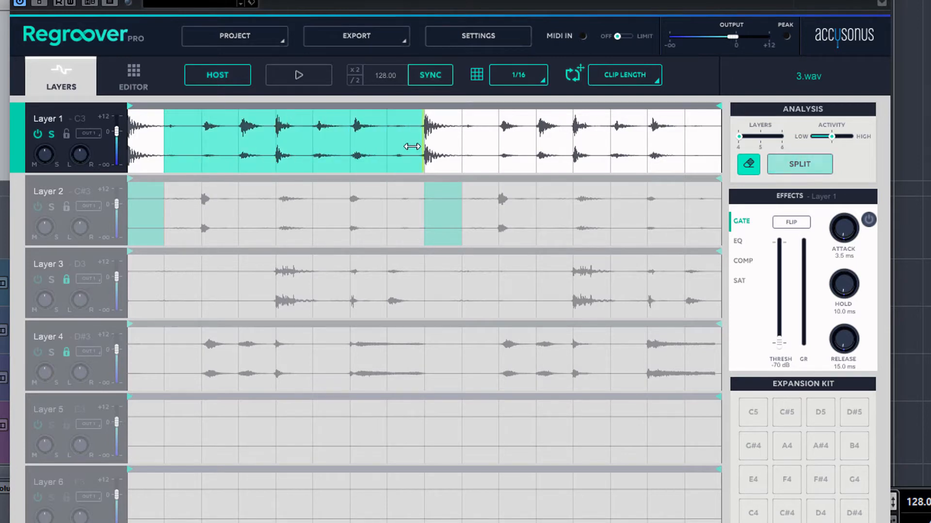
left_click(480, 152)
left_click_drag(499, 145, 736, 146)
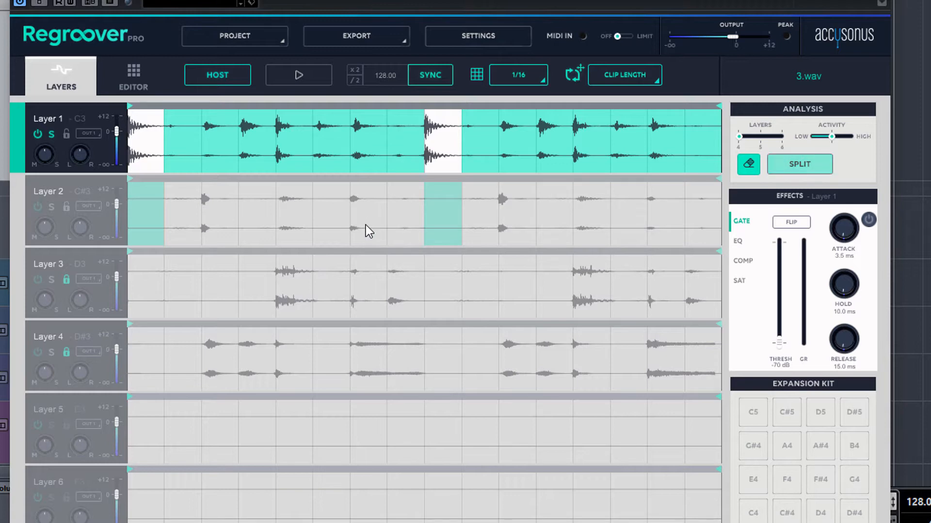
left_click(791, 166)
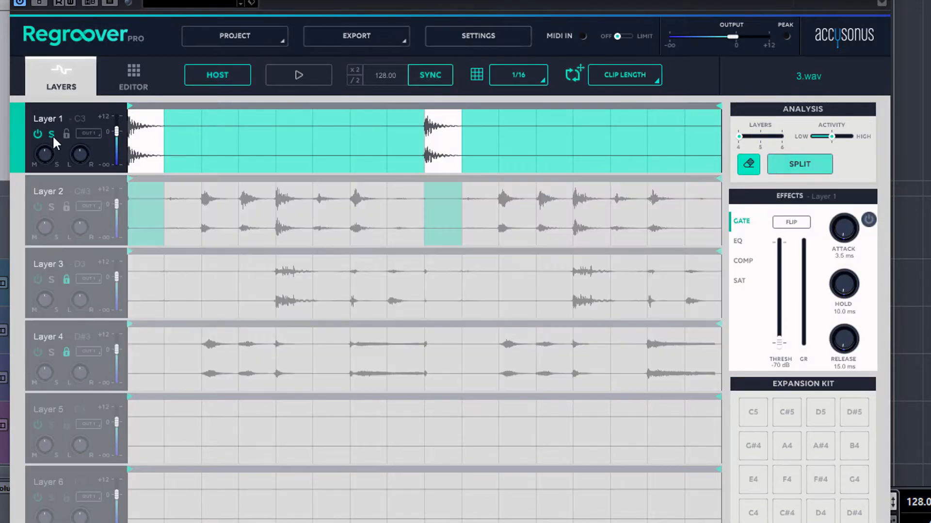
- Play the loop and solo Layers 1 to 4 in turn to check the separation, ending with no layer soloed
key("space")
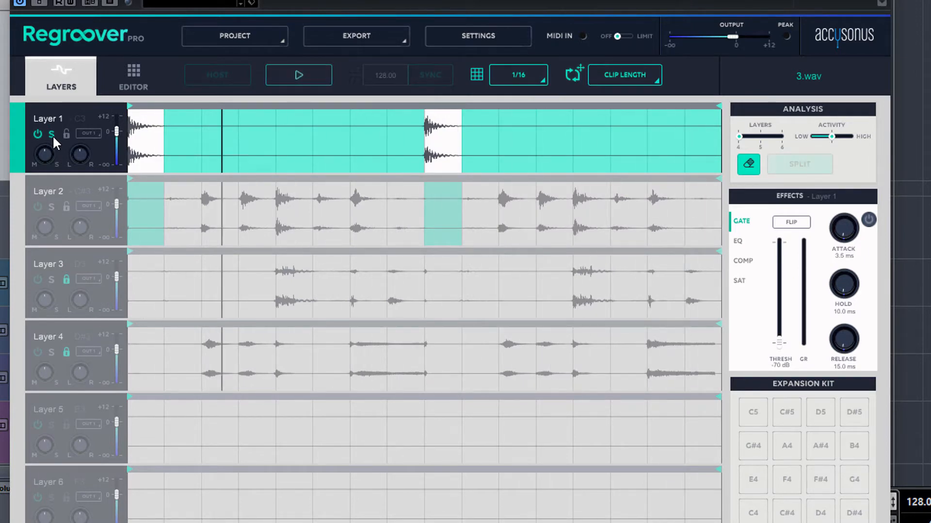
left_click(50, 208)
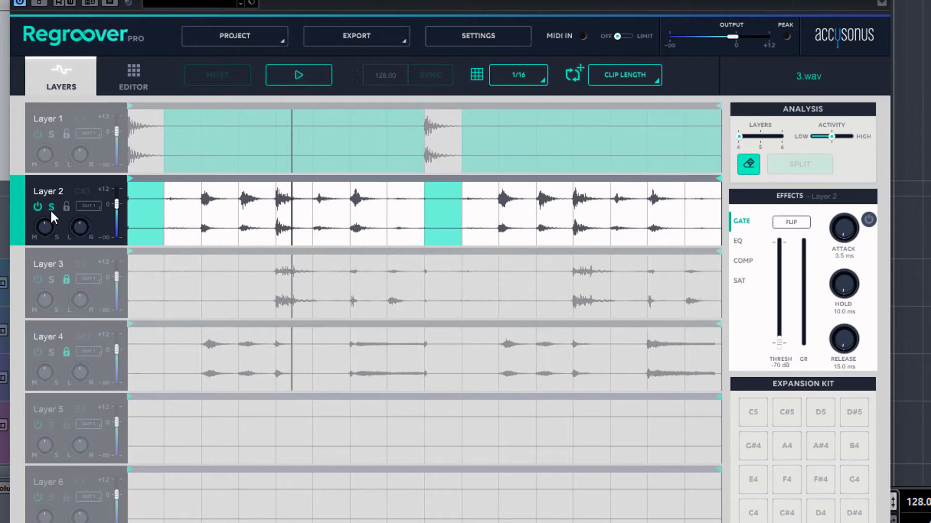
left_click(50, 209)
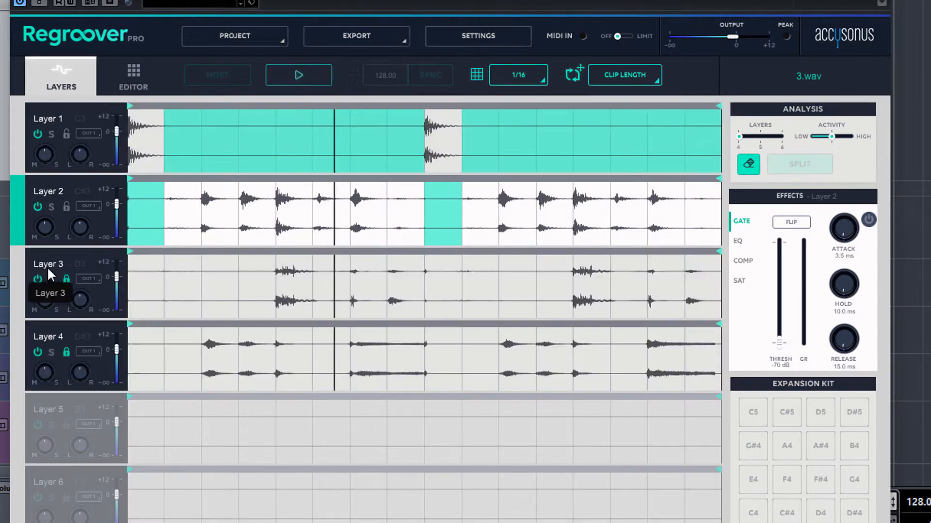
left_click(50, 283)
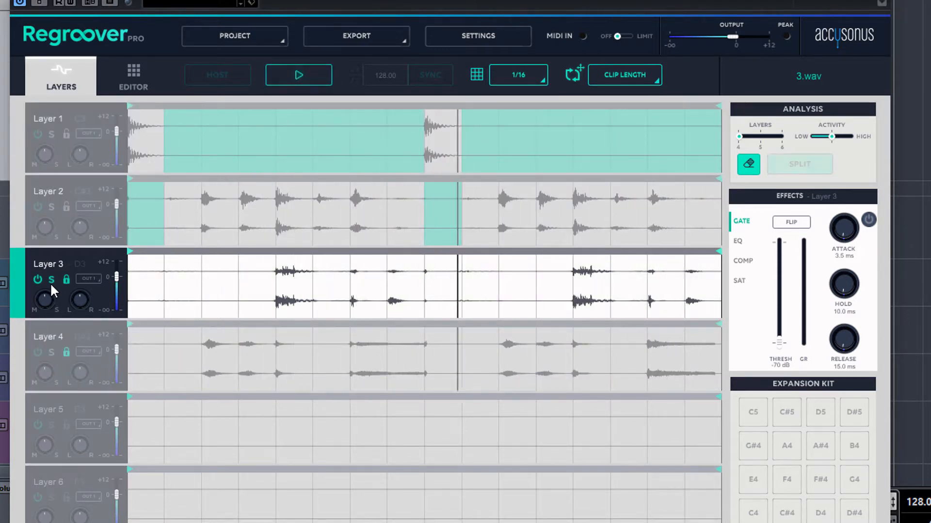
key("space")
left_click(51, 283)
left_click(52, 352)
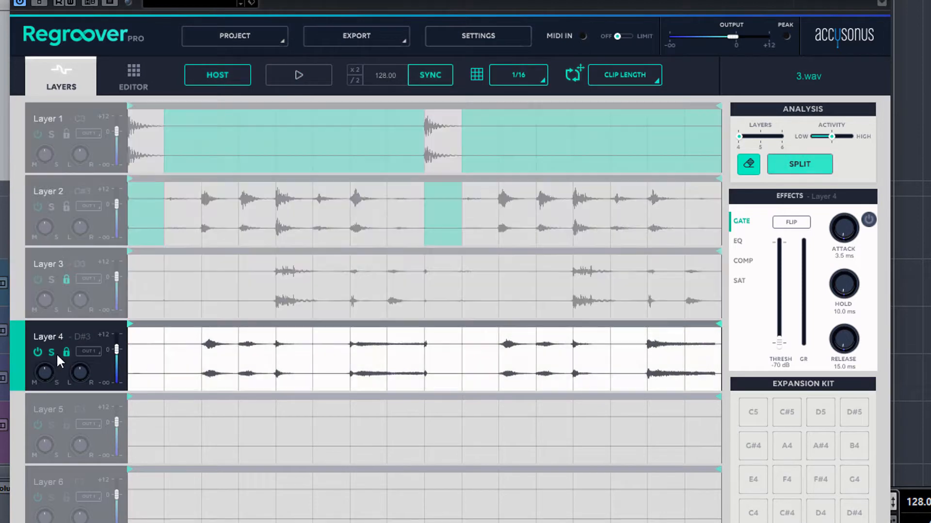
key("space")
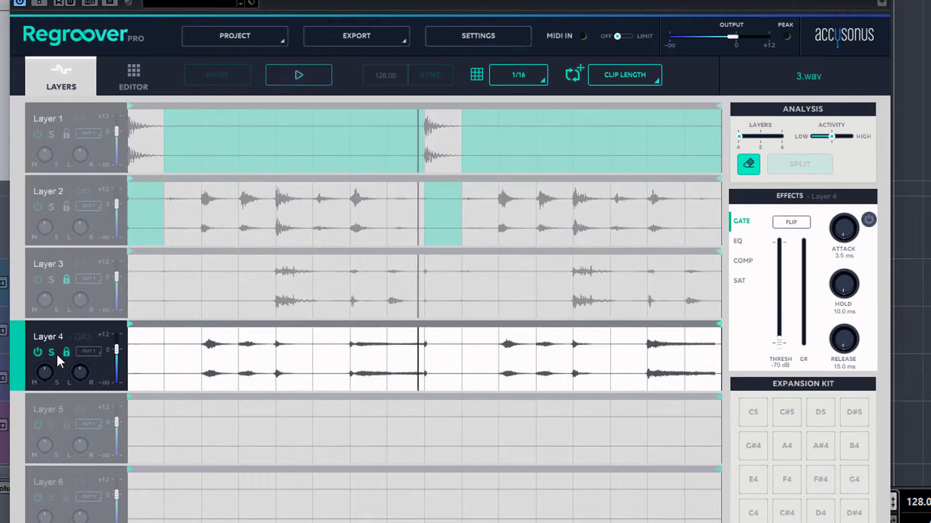
key("space")
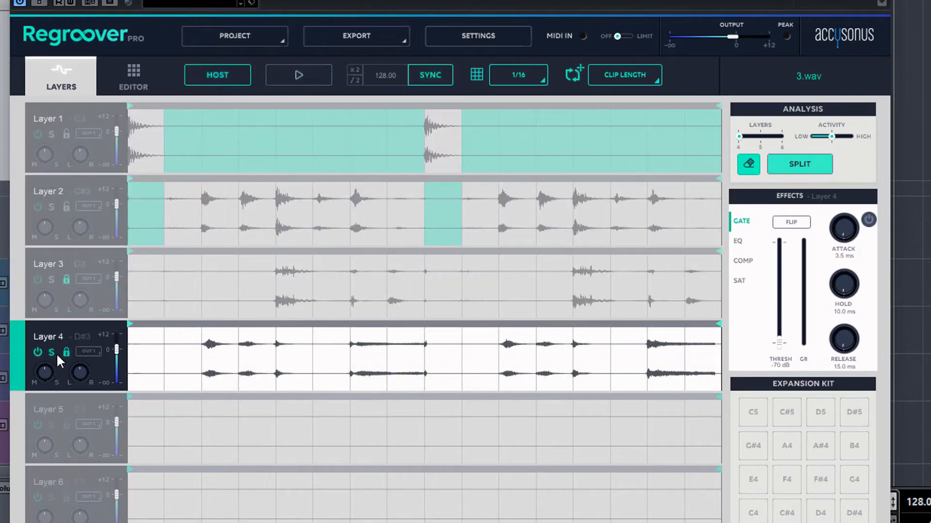
left_click(53, 353)
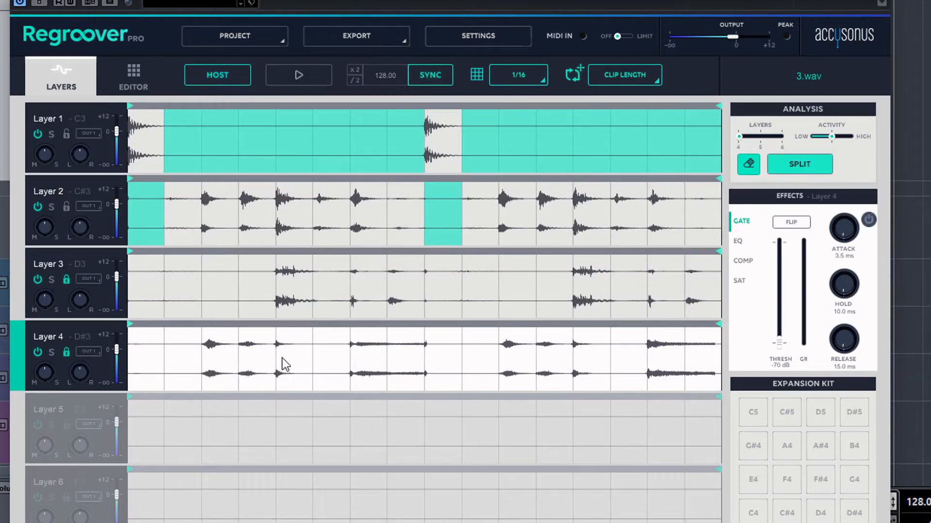
- Unlock Layers 3 and 4 and mark the first 1/16 of beats 2 and 4 in Layer 4 for removal
left_click(65, 281)
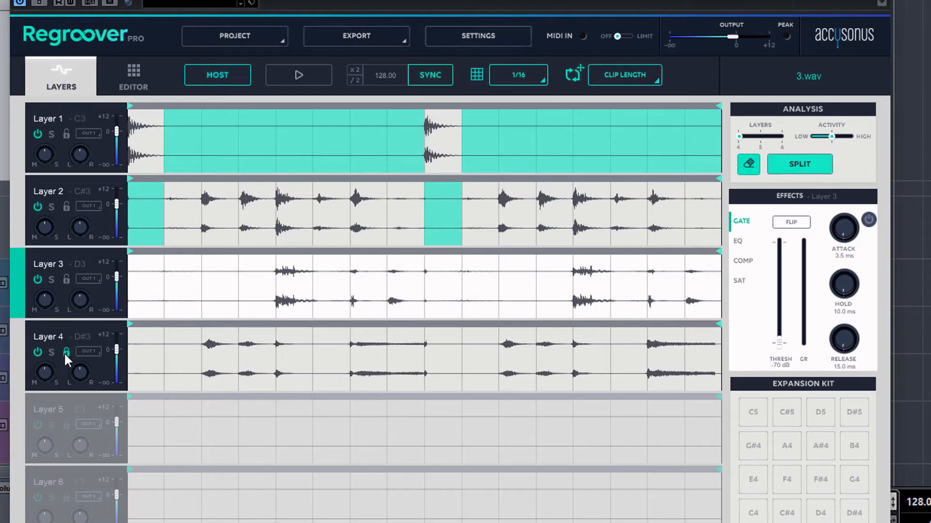
left_click(66, 353)
left_click(291, 367)
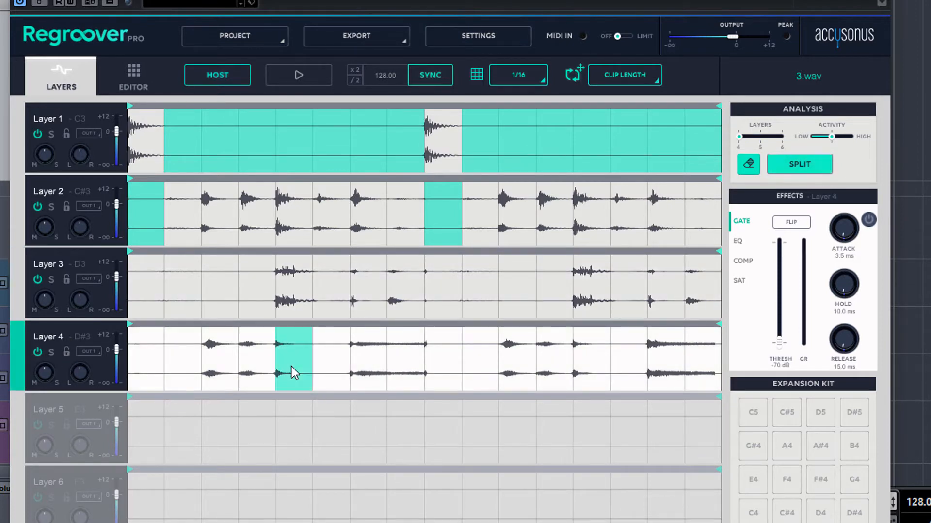
left_click(585, 374)
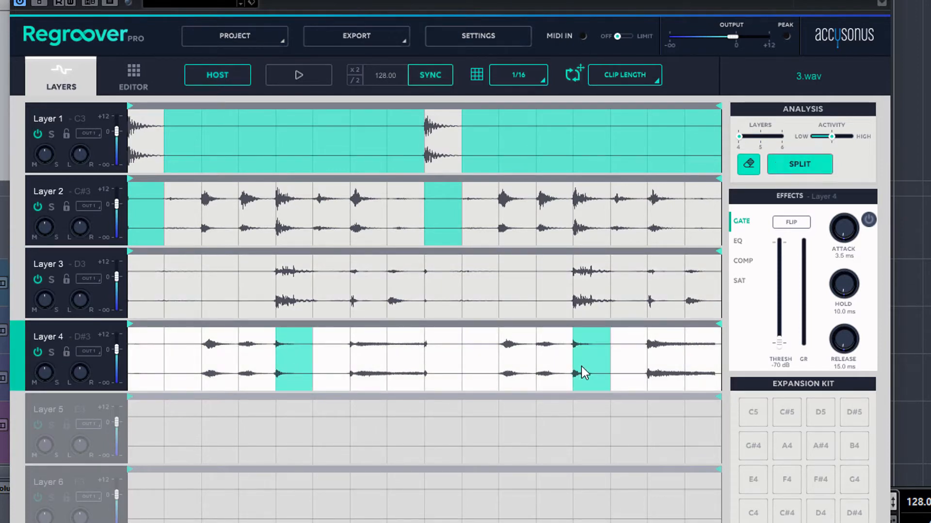
- Lock Layers 1 and 2 and split the clip again with the new selections
left_click(66, 207)
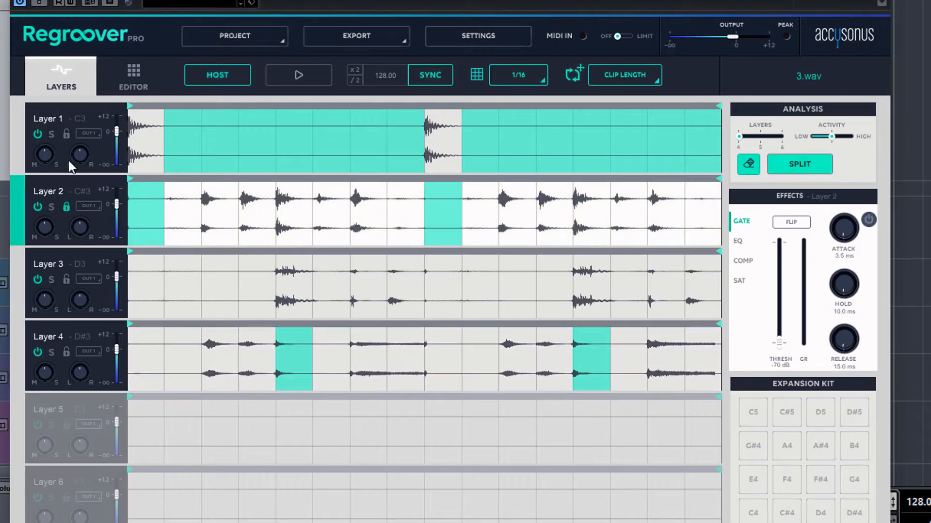
left_click(66, 135)
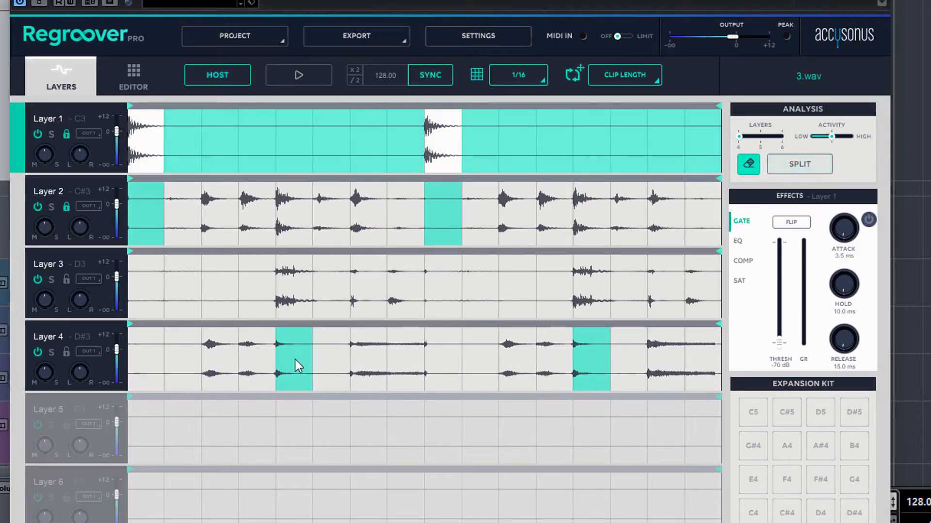
left_click(791, 166)
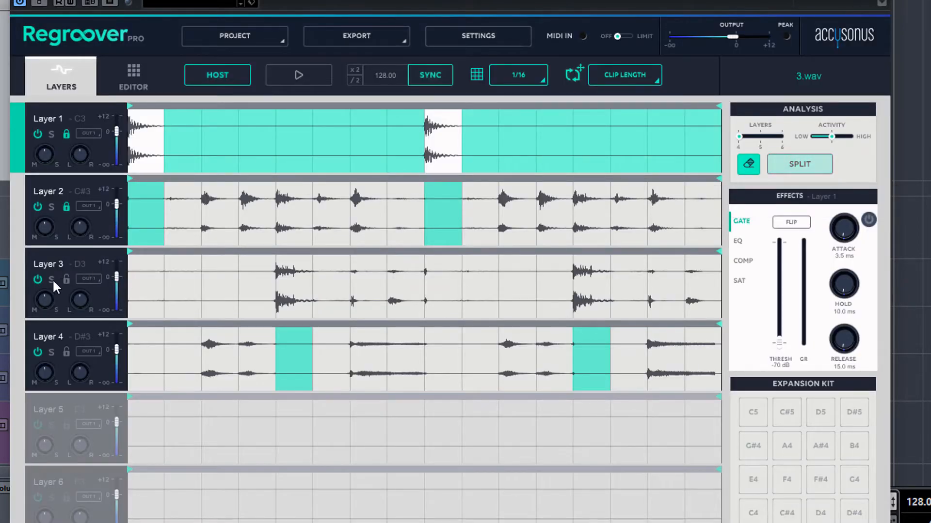
- Solo Layer 3 and play it back to check the snare separation
left_click(51, 280)
key("space")
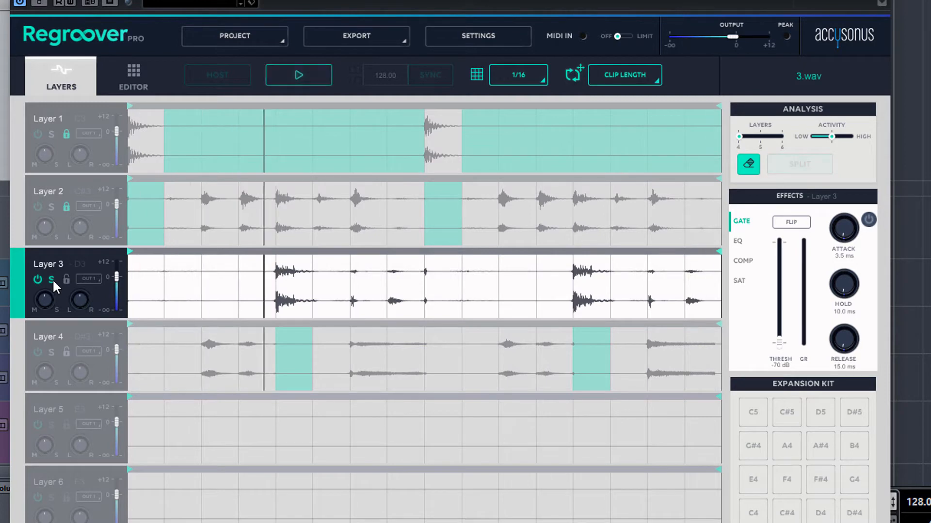
key("space")
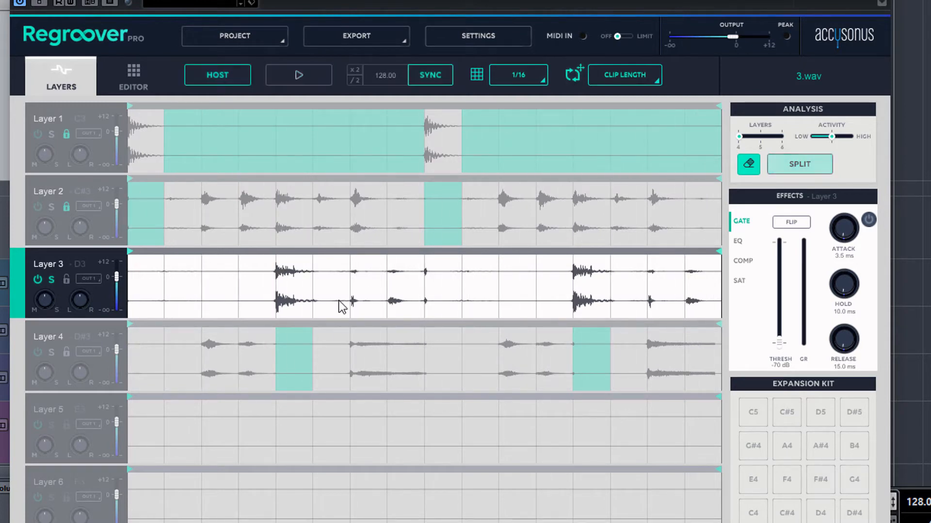
- Mark all of Layer 3 for removal except the first 1/16 of beats 2 and 4 and the 1/16 just before each
left_click(338, 299)
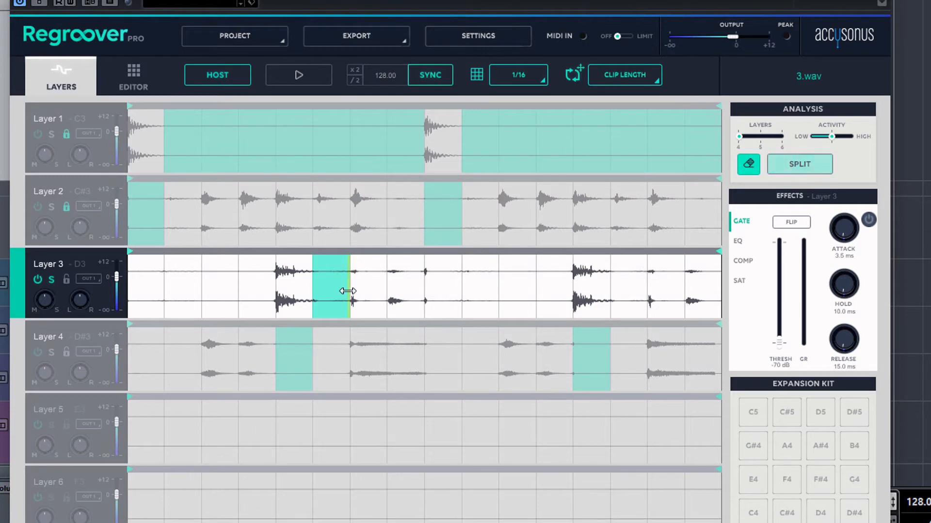
left_click_drag(344, 291, 525, 291)
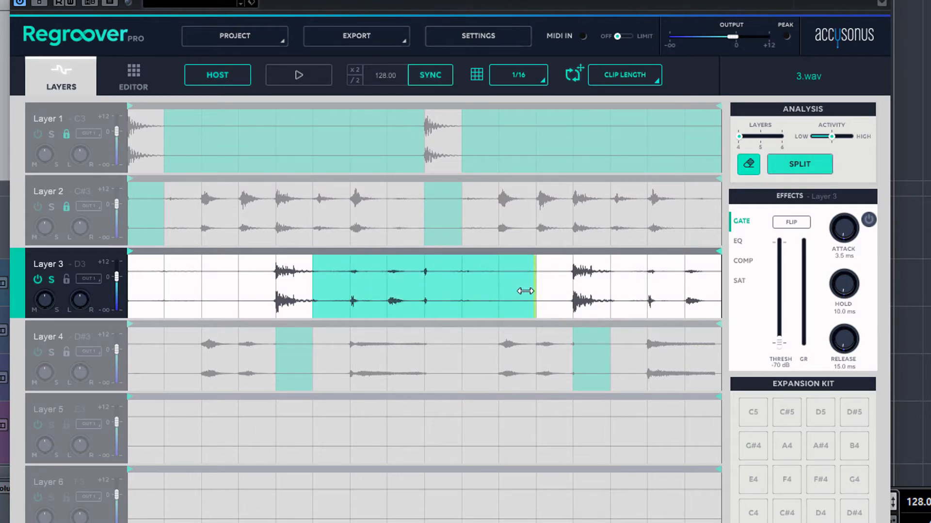
left_click(636, 288)
left_click_drag(685, 287, 719, 287)
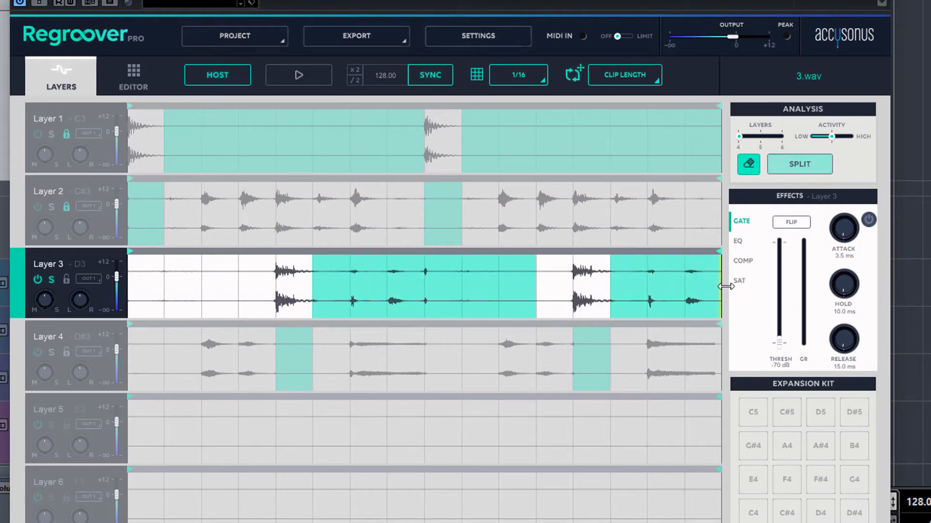
left_click(144, 287)
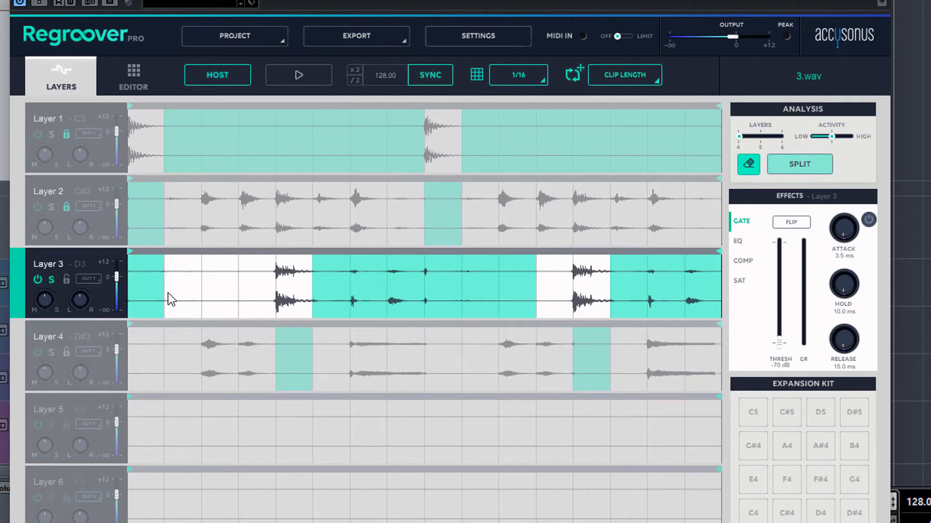
left_click_drag(165, 296, 247, 301)
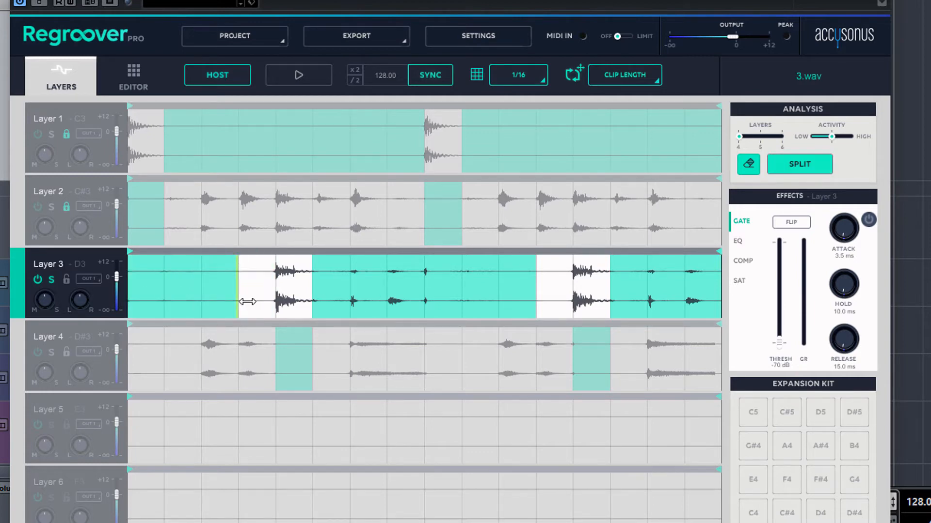
- Unlock Layer 1, lock Layer 4 and split the clip again
left_click(69, 131)
left_click(67, 353)
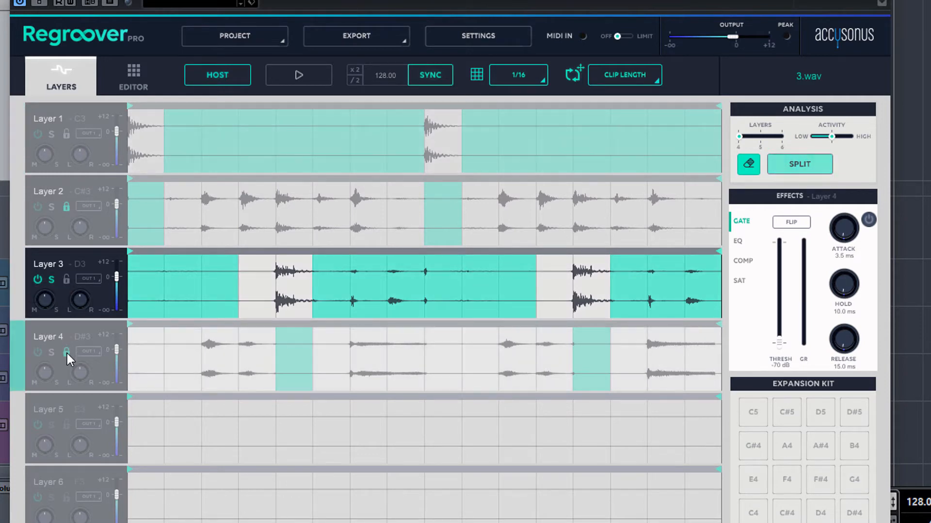
left_click(797, 163)
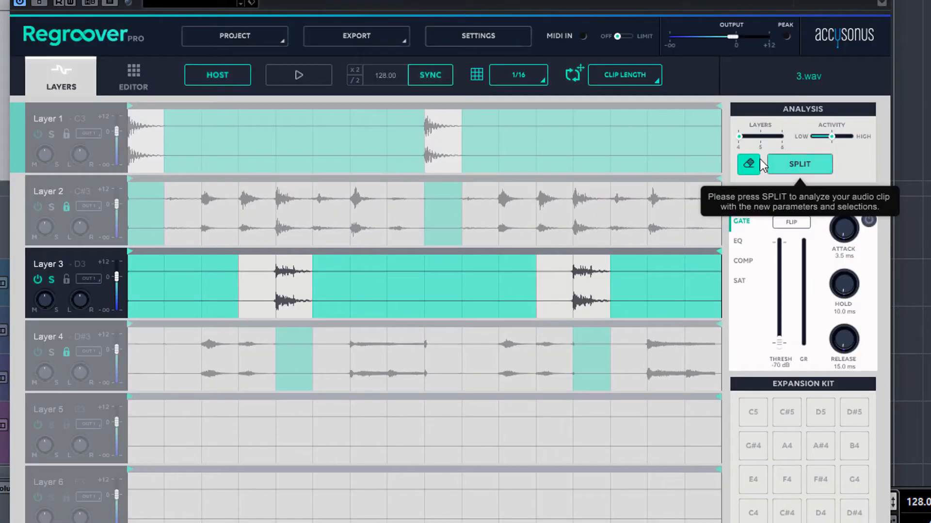
- Solo Layers 2, 3 and 4 in turn during playback to check the new split
left_click(56, 206)
key("space")
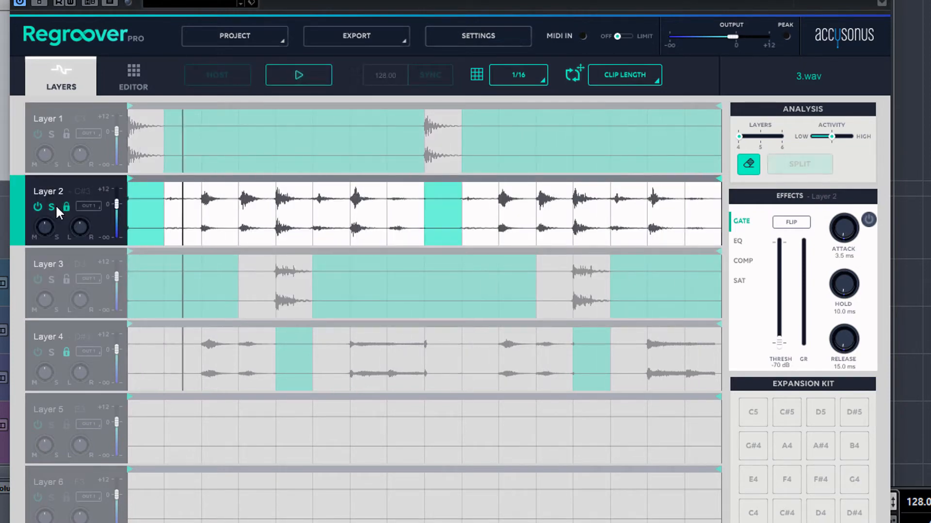
left_click(52, 280)
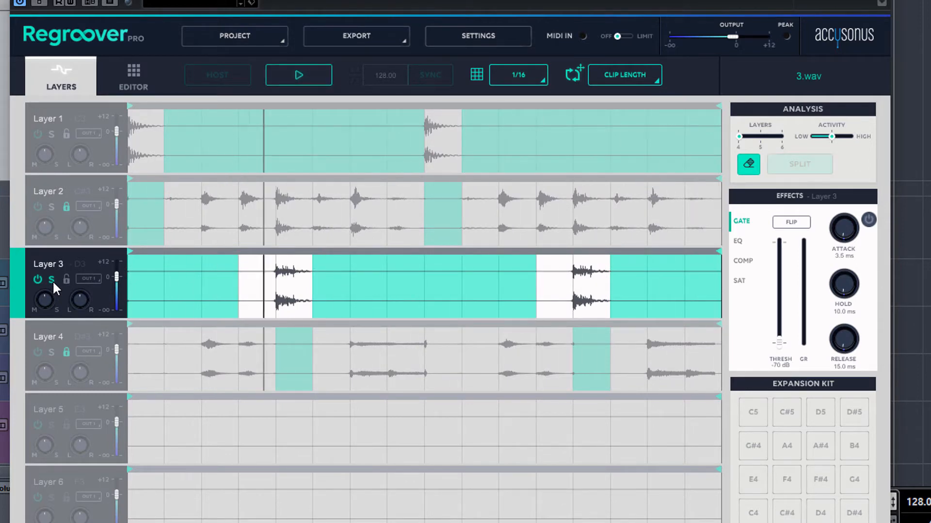
left_click(50, 360)
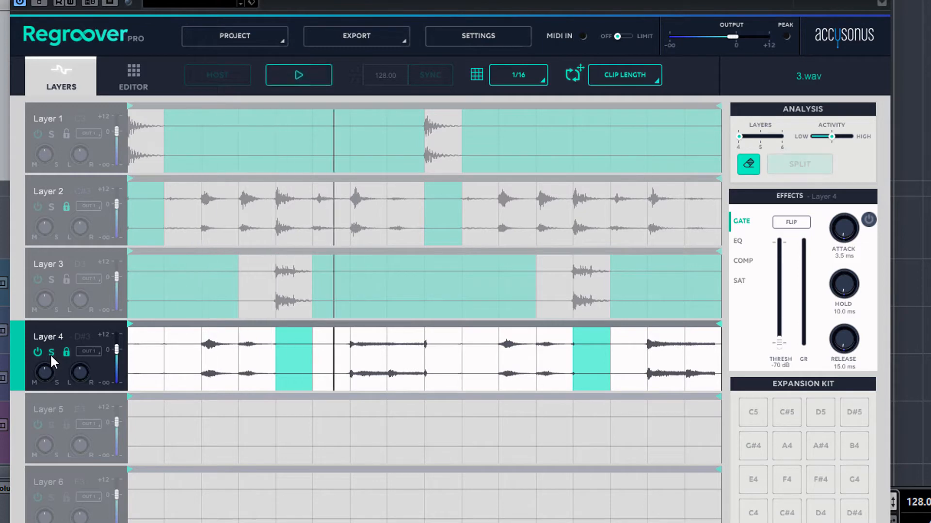
key("space")
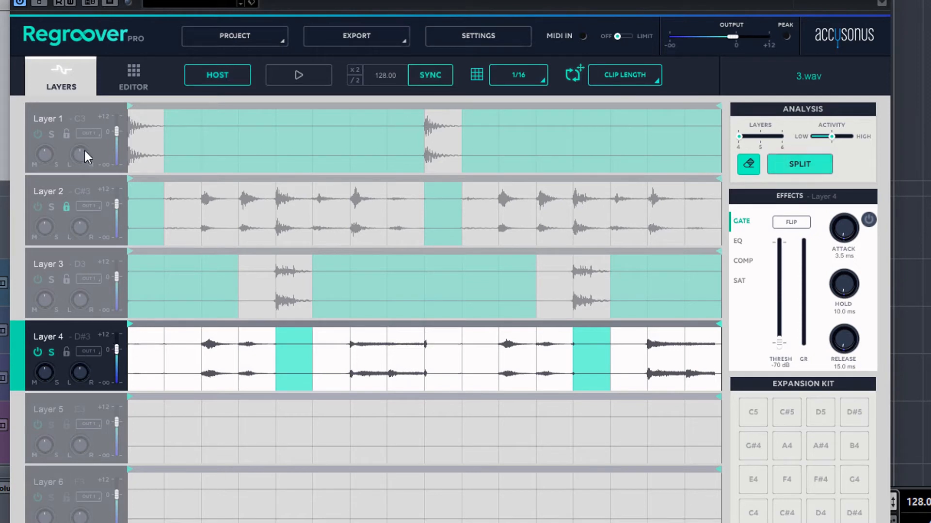
- Unlock Layers 2 and 4, and move Layer 4's removal marks from beats 2 and 4 to the first 1/16 of beats 1 and 3
left_click(203, 236)
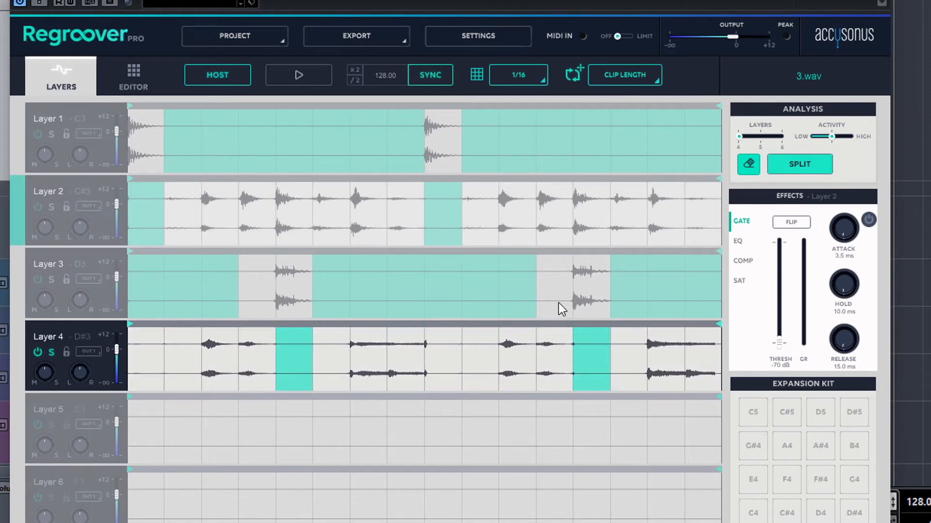
left_click(442, 373)
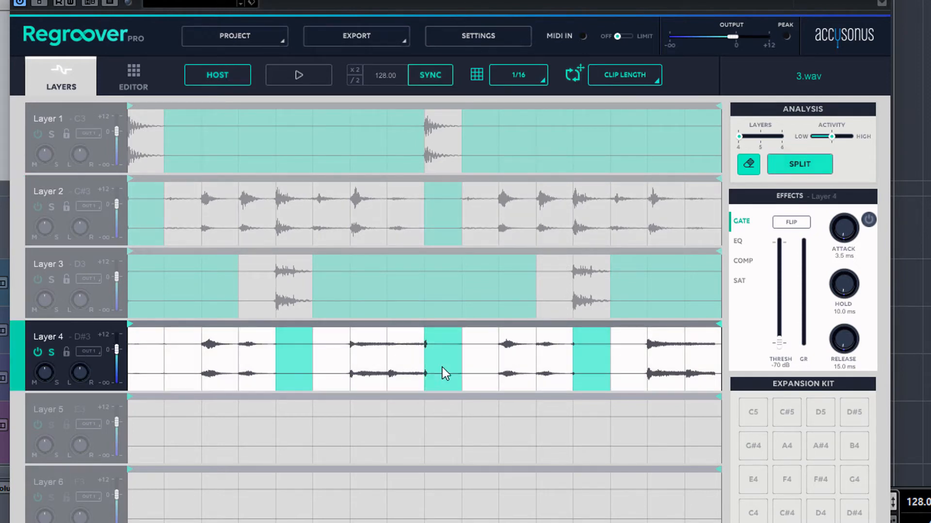
left_click(152, 362)
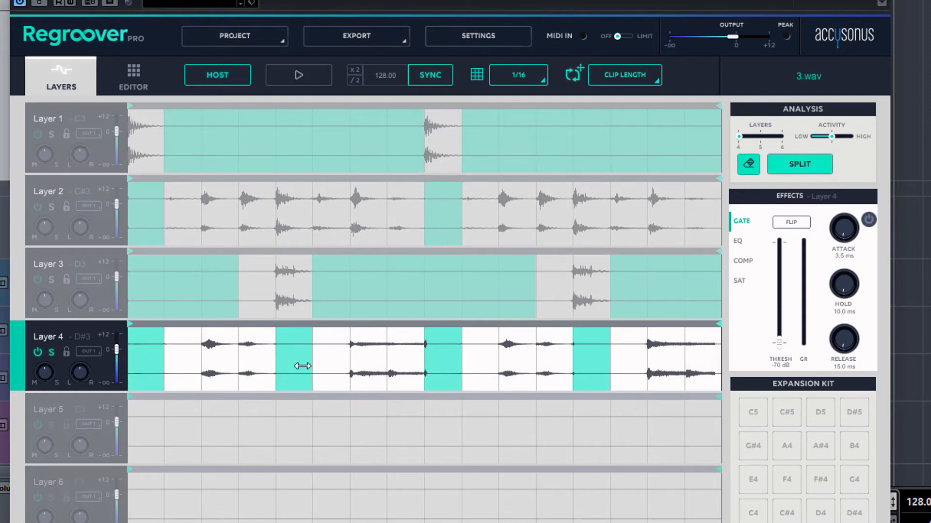
left_click(297, 343)
left_click(594, 365)
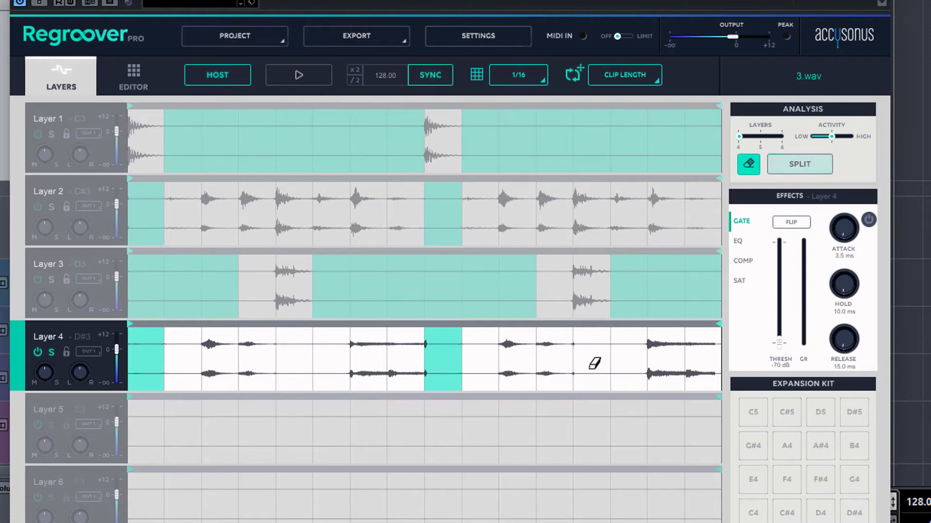
- Lock Layers 2 and 3 and split the clip with Layer 4's revised selections
left_click(67, 279)
left_click(67, 209)
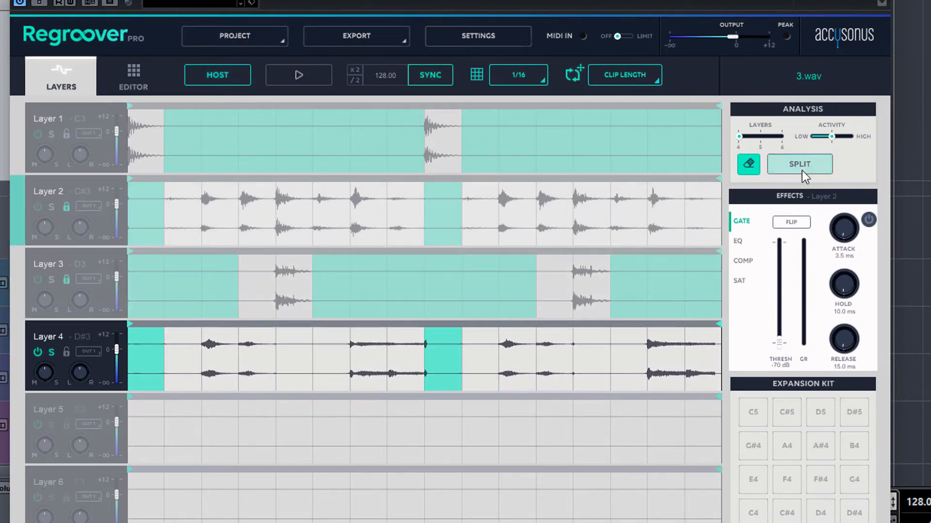
left_click(329, 174)
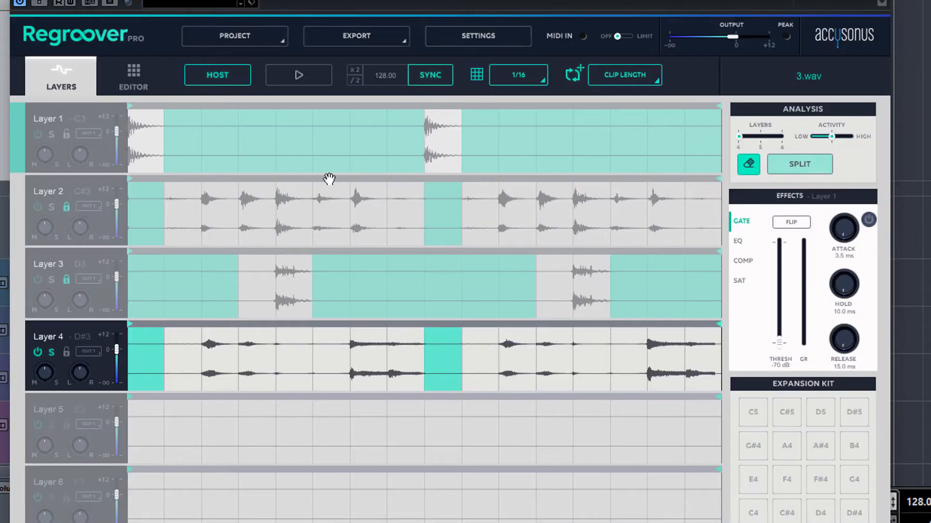
- Solo Layers 1, 3 and 4 in turn during playback to check the latest split
left_click(50, 134)
key("space")
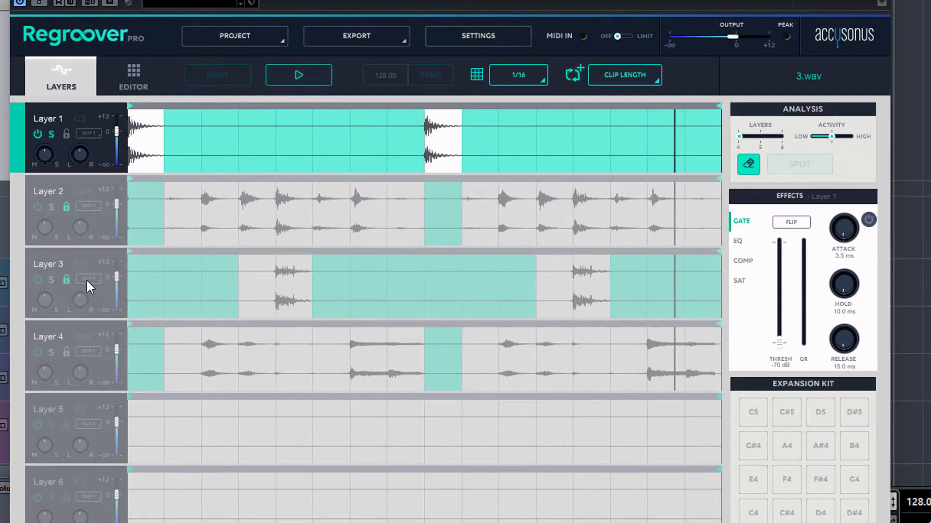
left_click(54, 281)
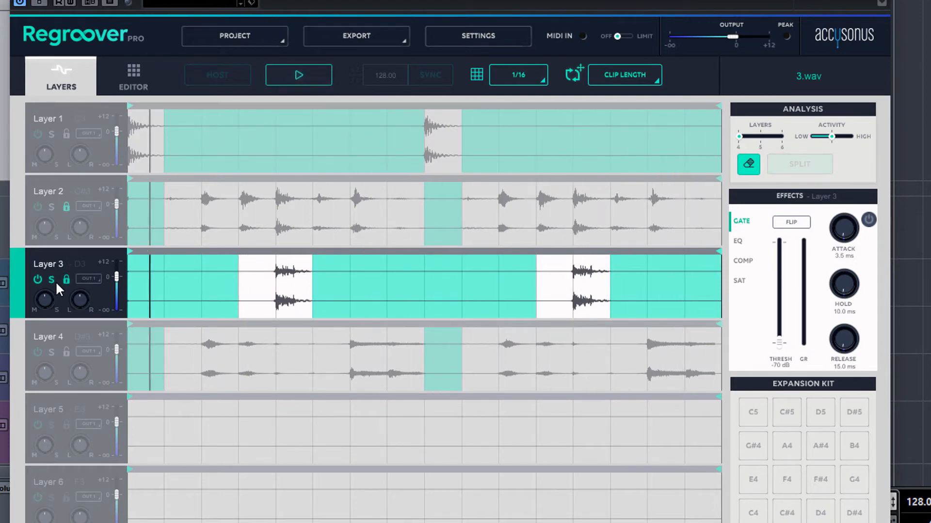
key("space")
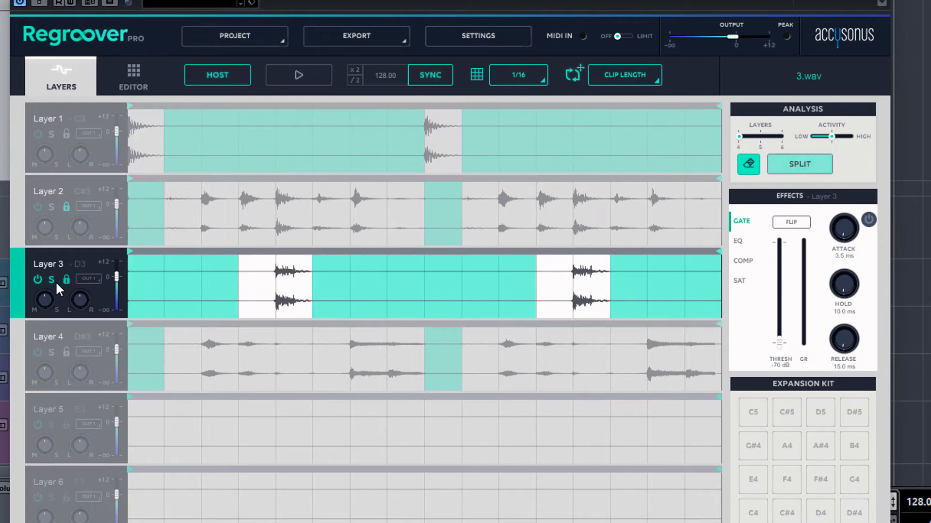
left_click(49, 352)
key("space")
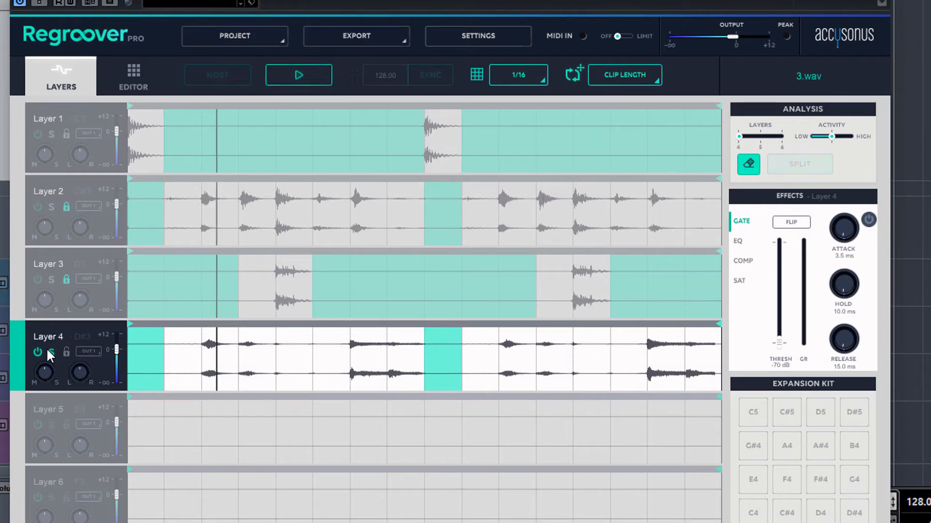
key("space")
- Move Layer 4's removal marks from beats 1 and 3 to the first 1/16 of beats 2 and 4
left_click(289, 368)
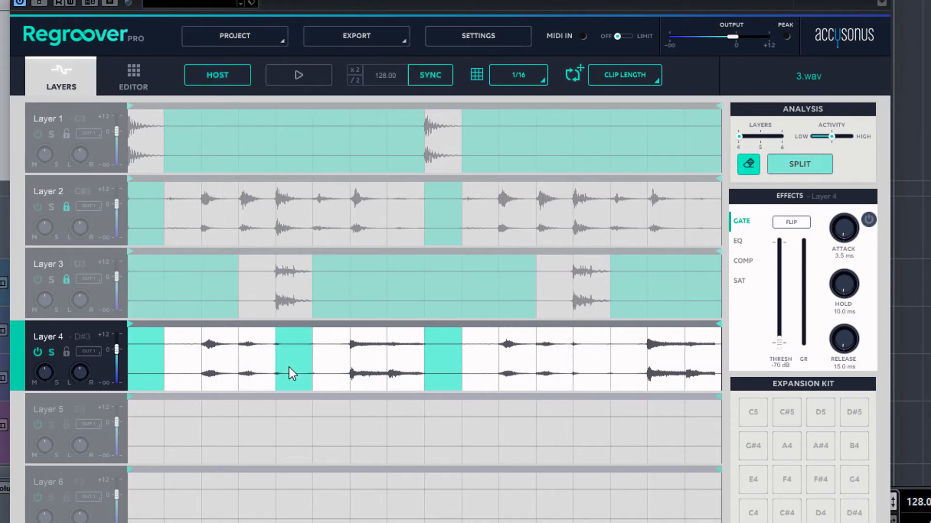
left_click(584, 369)
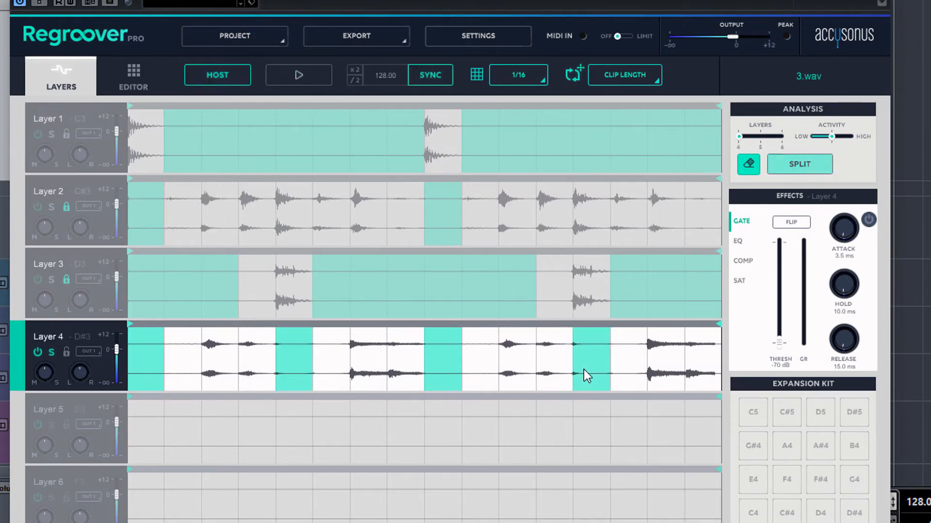
left_click(438, 369)
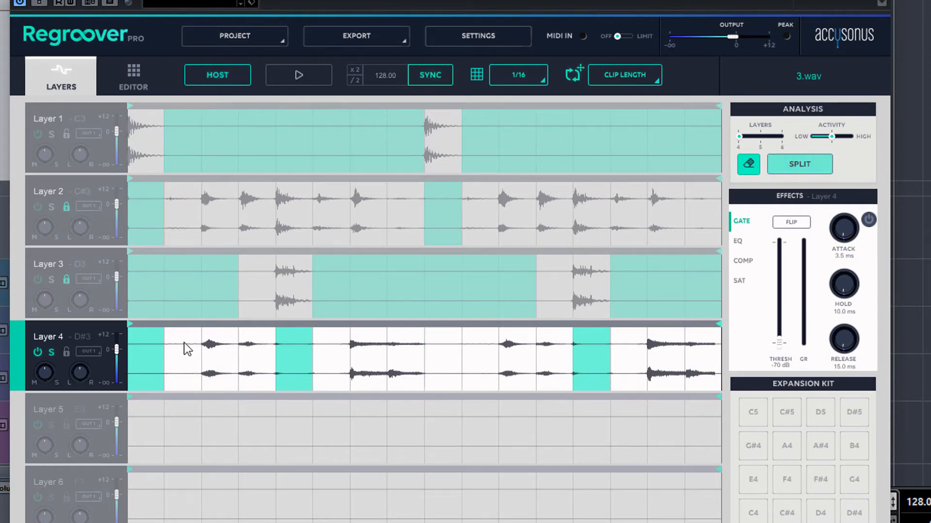
left_click(146, 364)
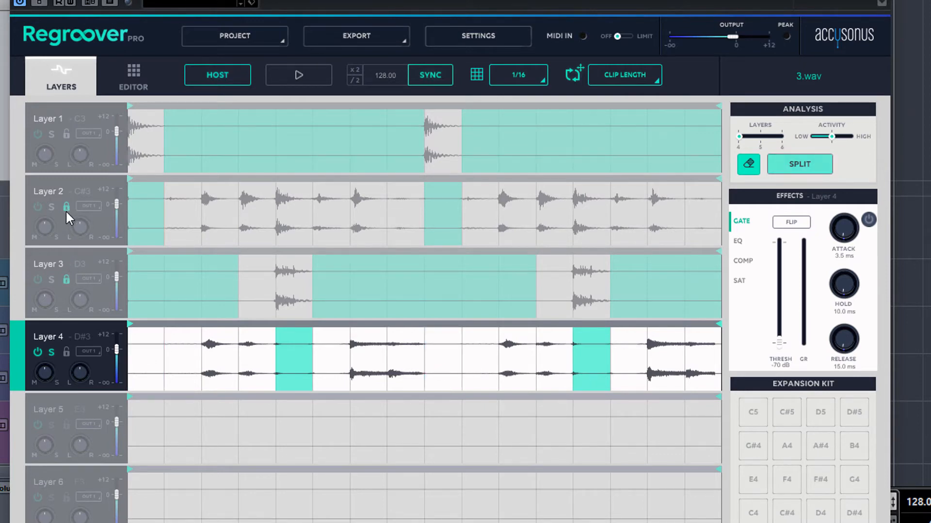
- Unlock Layer 3, lock Layer 1 alongside Layer 2, and split the clip again
left_click(65, 210)
left_click(64, 280)
left_click(68, 204)
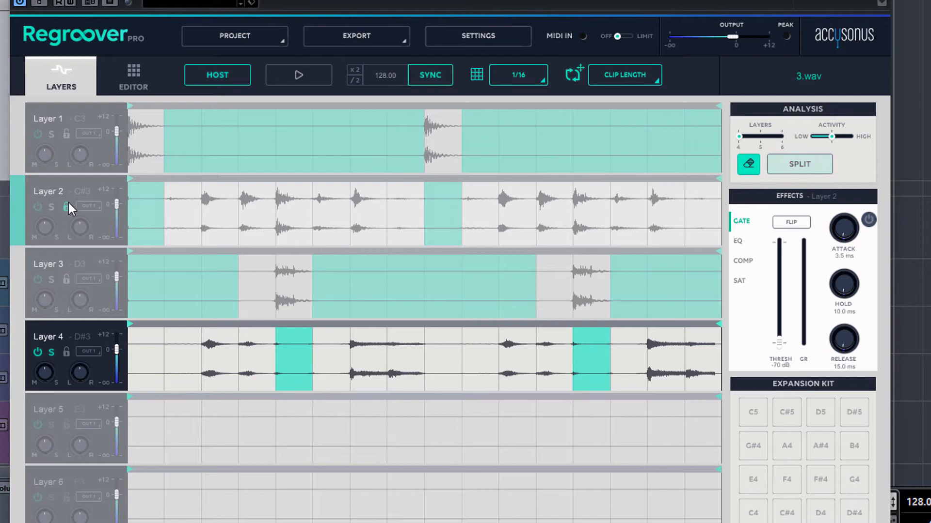
left_click(68, 131)
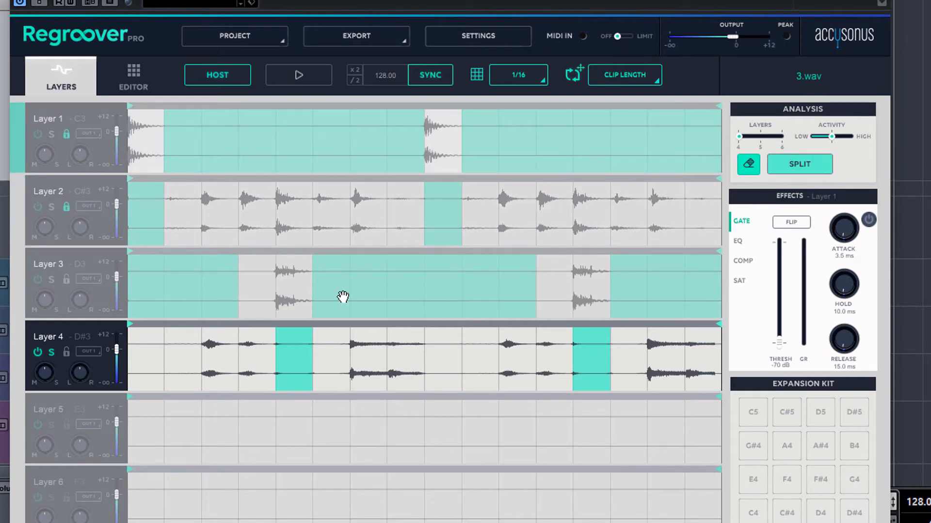
left_click(795, 167)
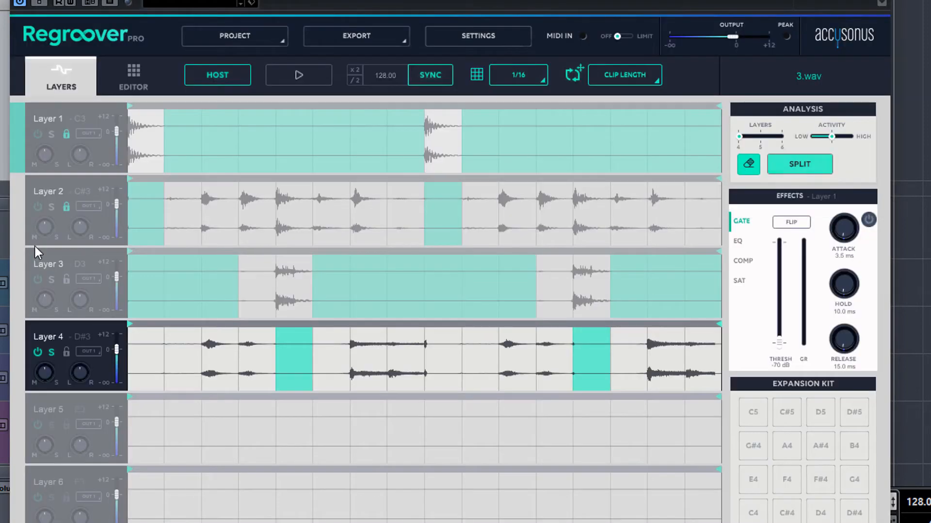
- Play Layer 3 soloed to check the snare, and release its solo
left_click(51, 279)
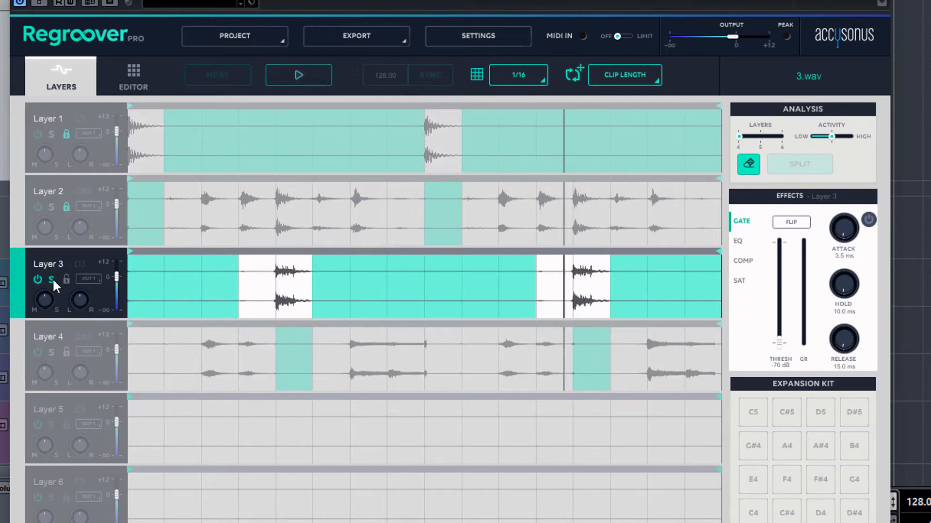
key("space")
left_click(52, 279)
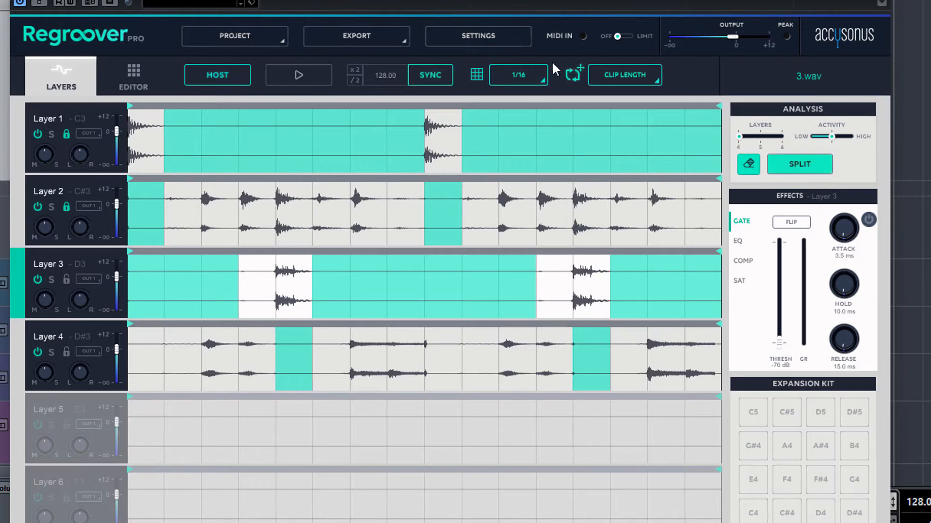
- With the grid off, reshape Layer 3's unmarked gaps to start just before each snare and cover its tail, and split again
left_click(527, 75)
left_click(504, 95)
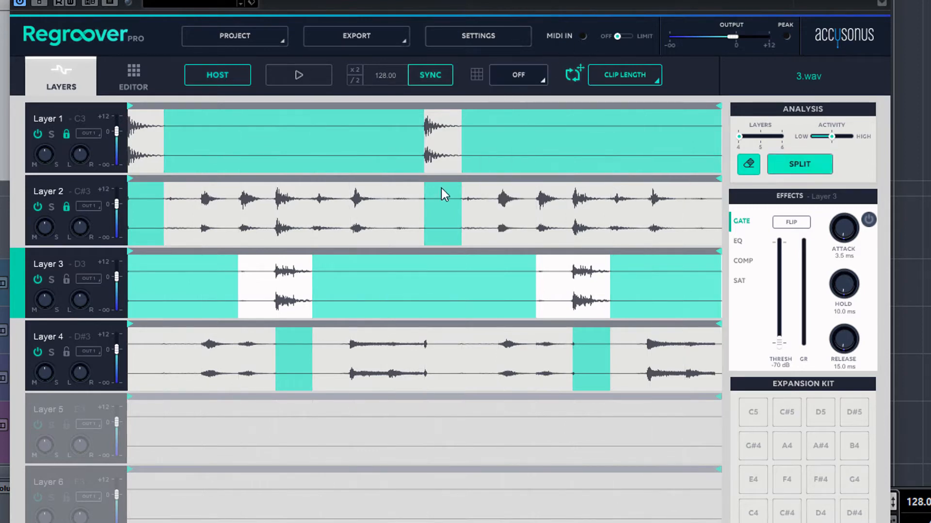
left_click_drag(238, 292, 324, 282)
left_click_drag(536, 291, 638, 292)
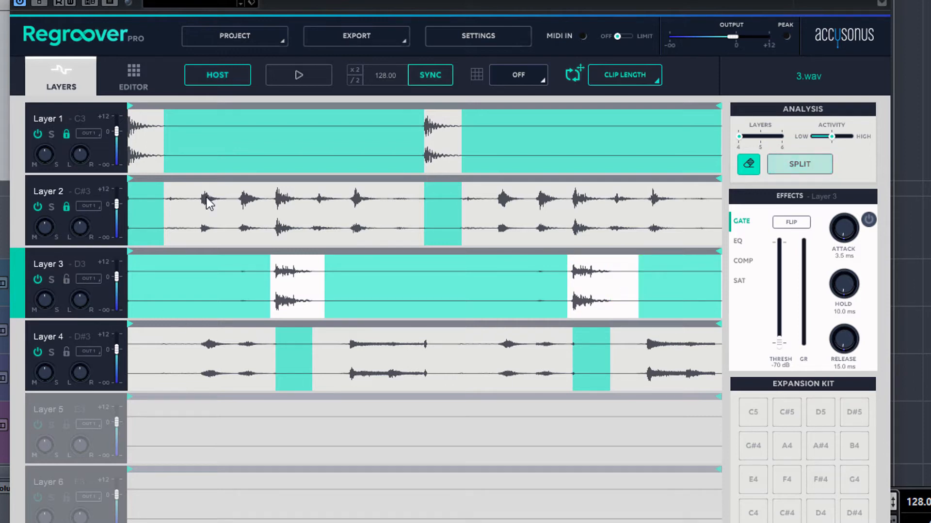
left_click(798, 162)
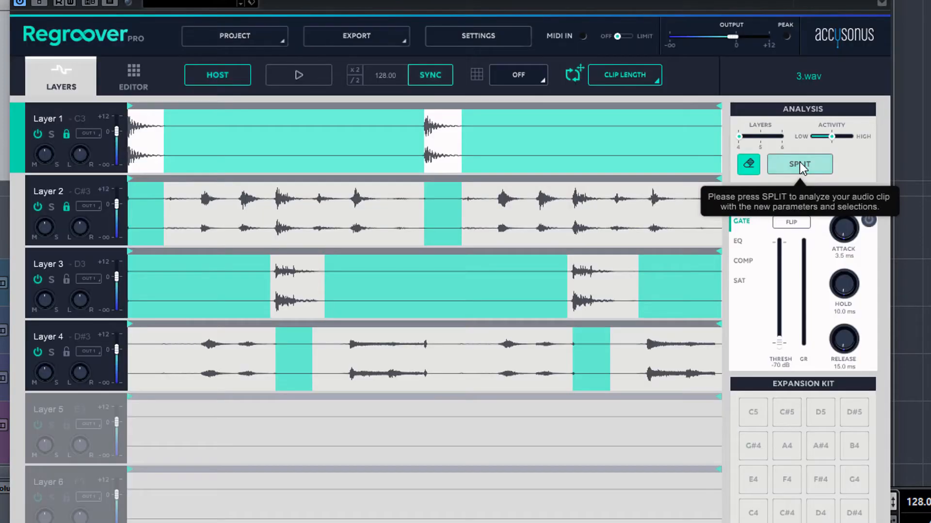
- Play Layer 3 soloed and again with all layers active to check the snare's refined split
left_click(51, 280)
key("space")
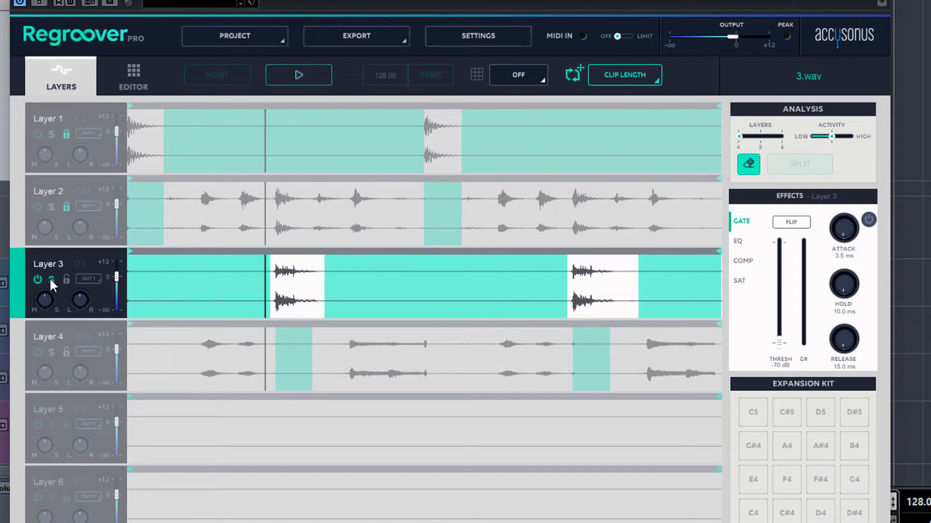
key("space")
left_click(166, 369)
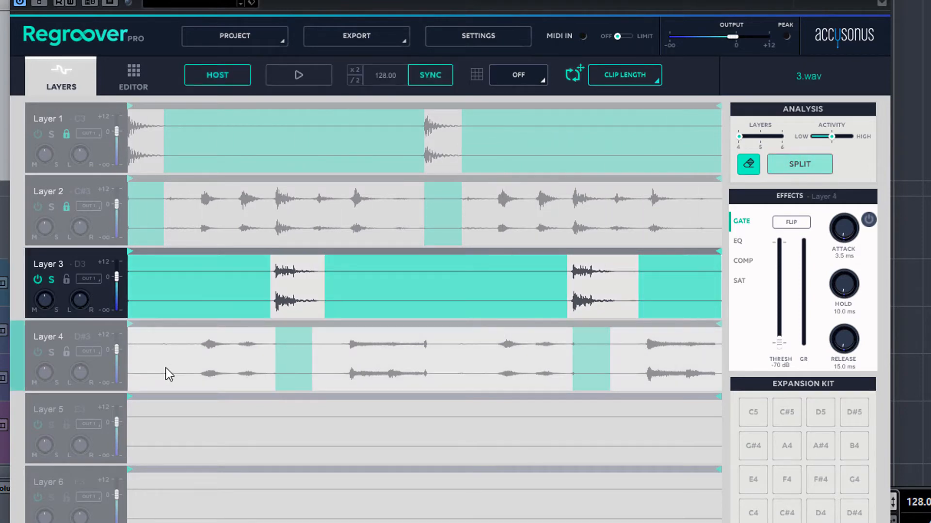
left_click(51, 279)
key("space")
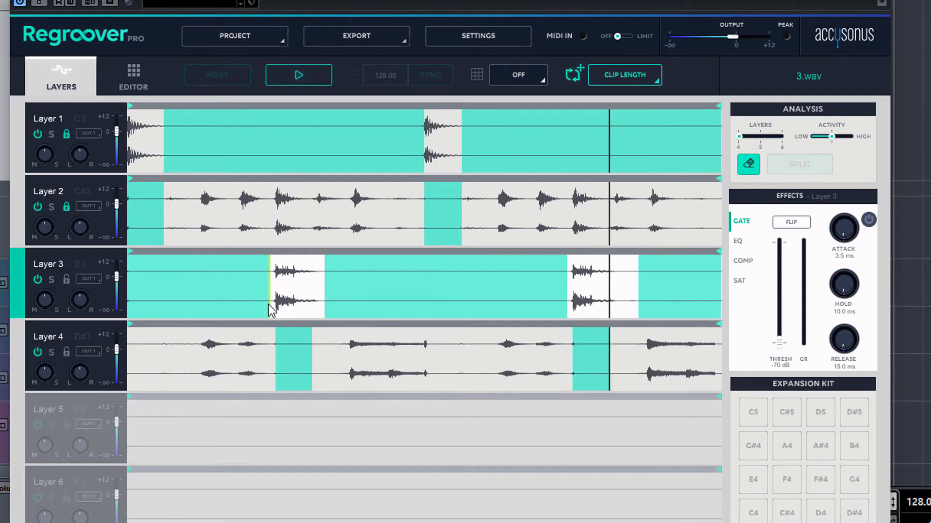
key("space")
- Set the grid back to 1/16 and audition Layers 1 and 2 soloed in turn, releasing the solo at the end
left_click(522, 80)
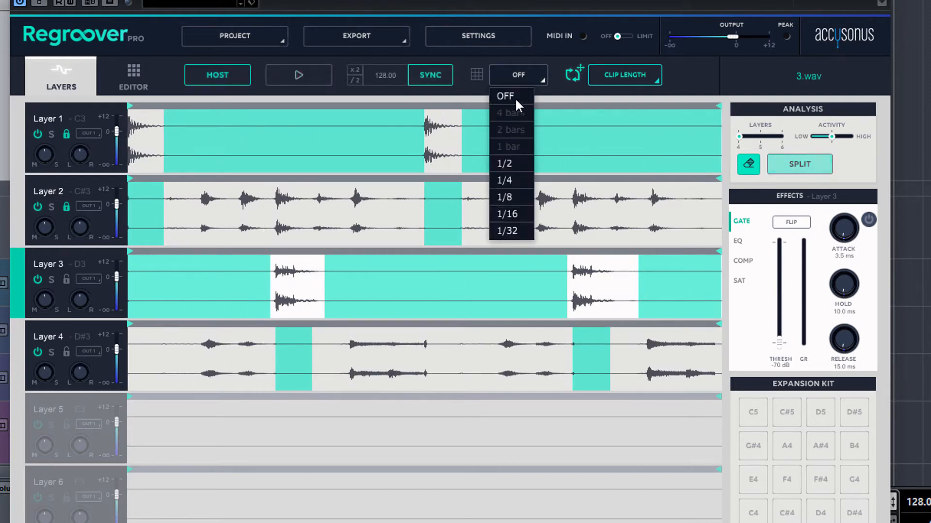
left_click(512, 212)
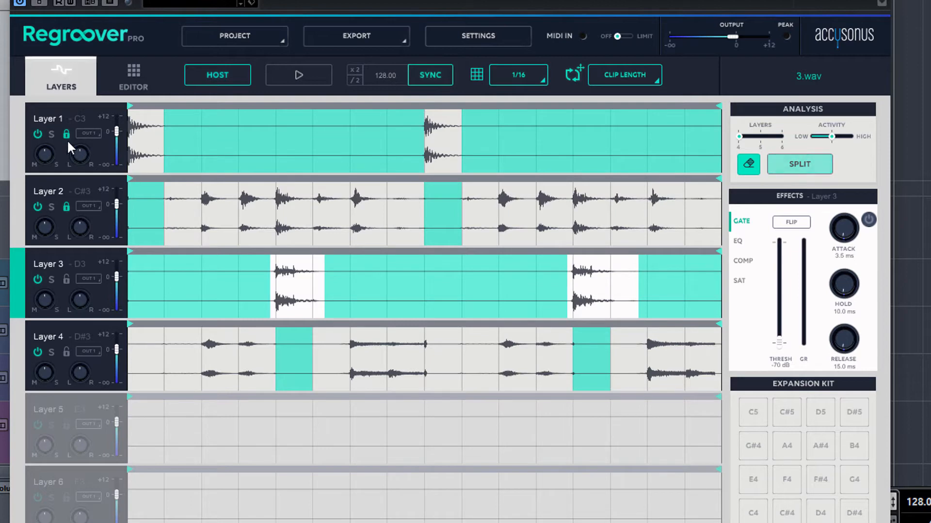
left_click(51, 134)
key("space")
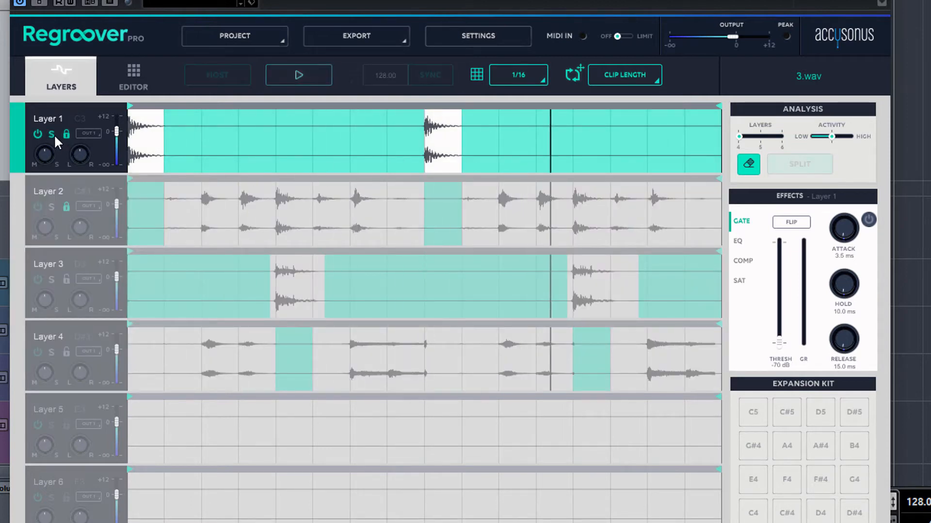
left_click(55, 204)
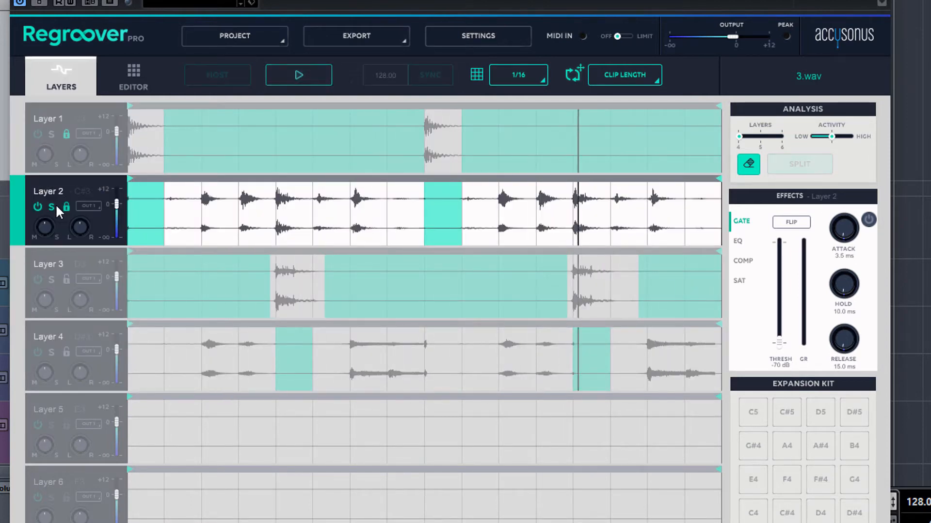
key("space")
left_click(56, 203)
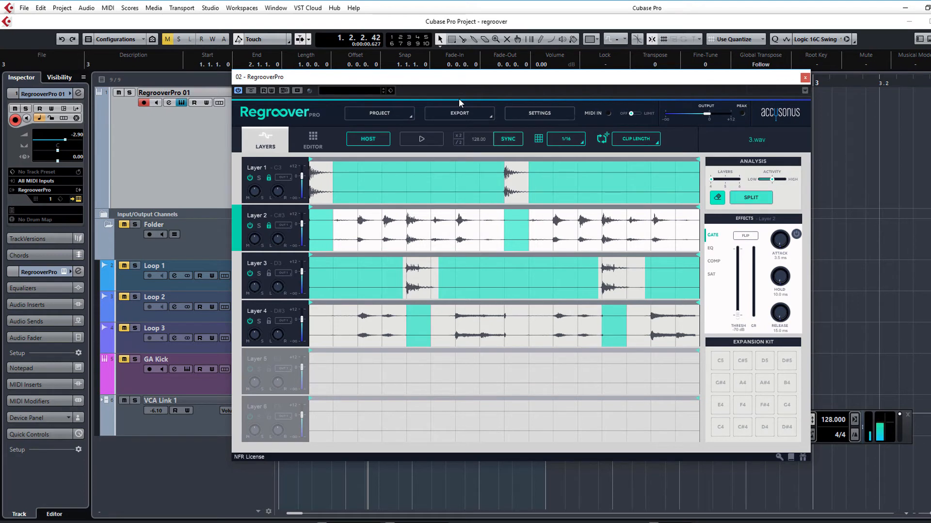
- Export the separated layers to the Regroover Samples folder
left_click_drag(464, 78, 563, 95)
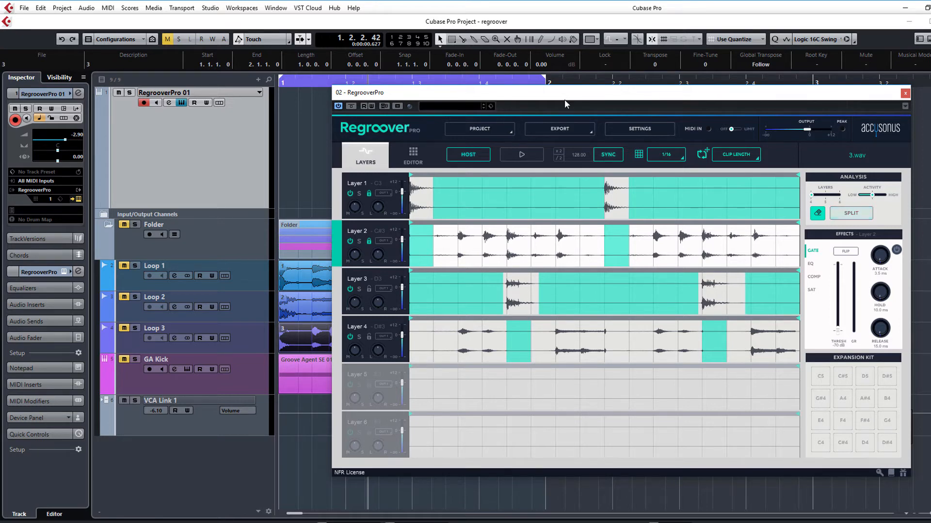
left_click(555, 131)
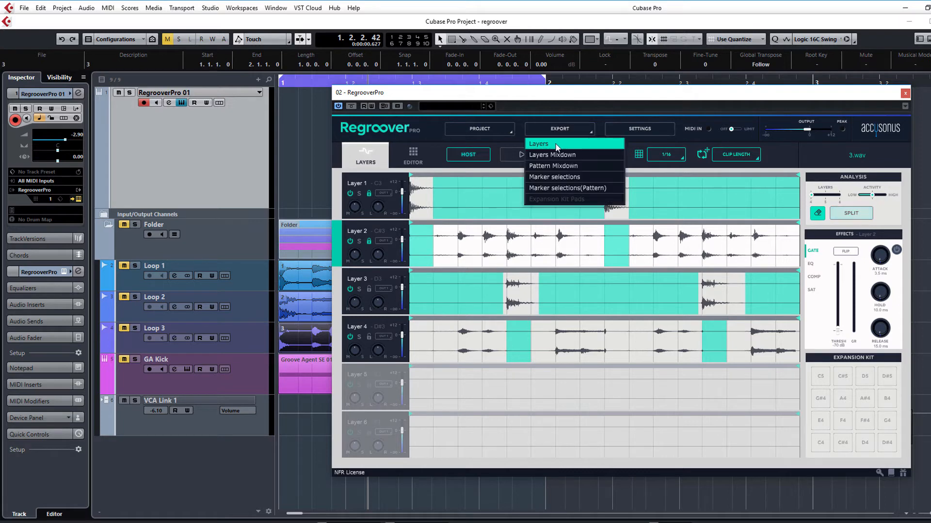
left_click(553, 147)
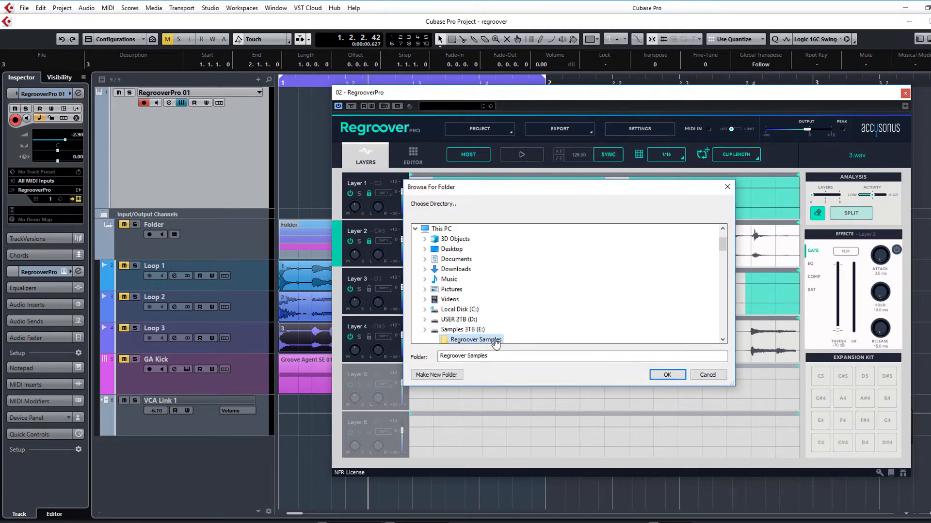
left_click(659, 377)
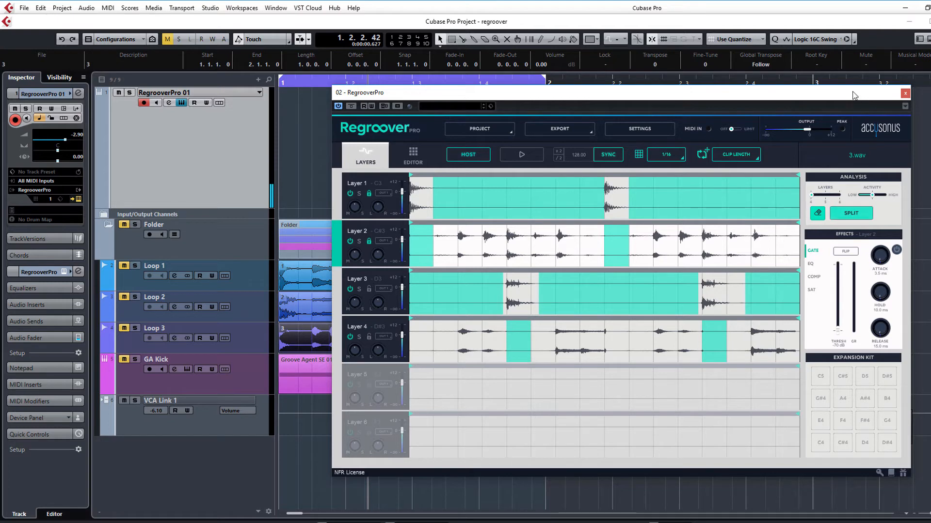
- Turn off the removal-marking mode so the layers' waveforms can be selected normally
left_click_drag(853, 92, 862, 251)
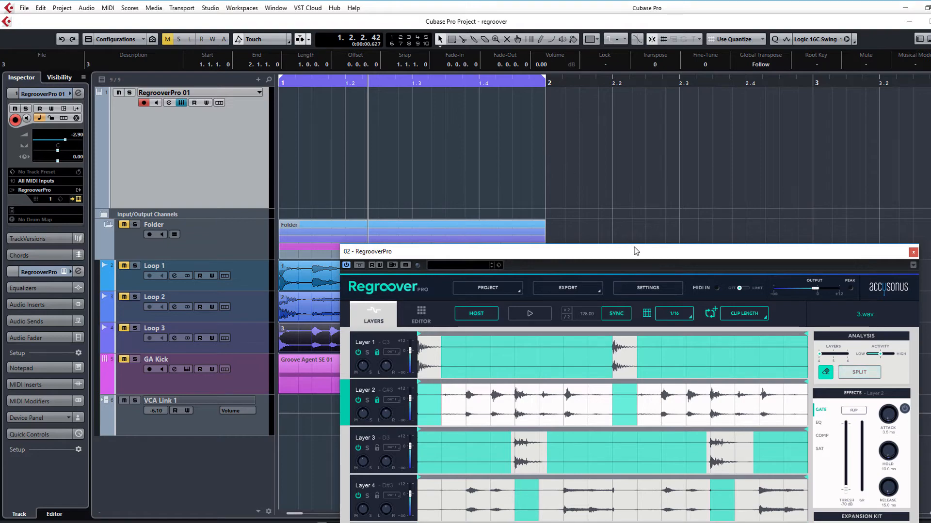
left_click_drag(636, 253, 554, 85)
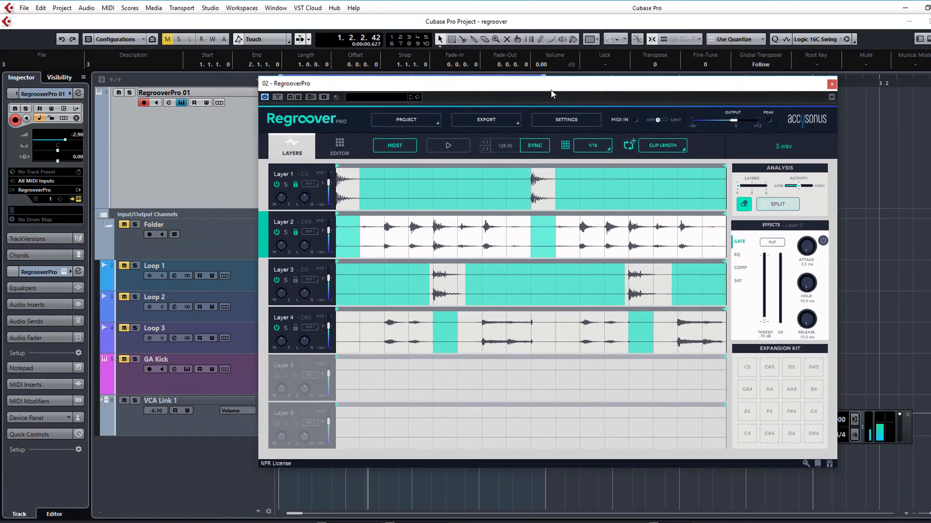
left_click(761, 208)
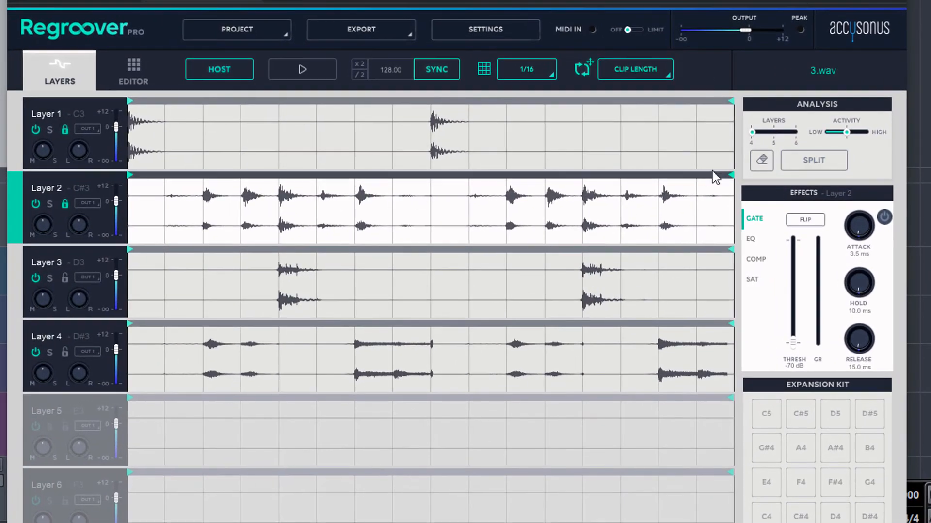
- Select Layer 1's first kick, extend the selection past its tail with the grid off, and assign it to Expansion Kit pad C4
left_click(151, 138)
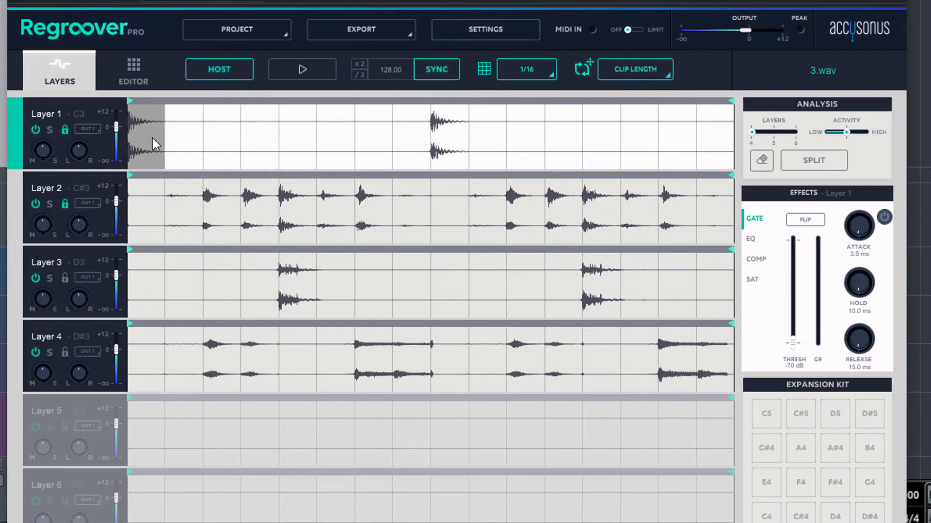
left_click_drag(163, 142, 178, 144)
left_click(523, 68)
left_click(528, 87)
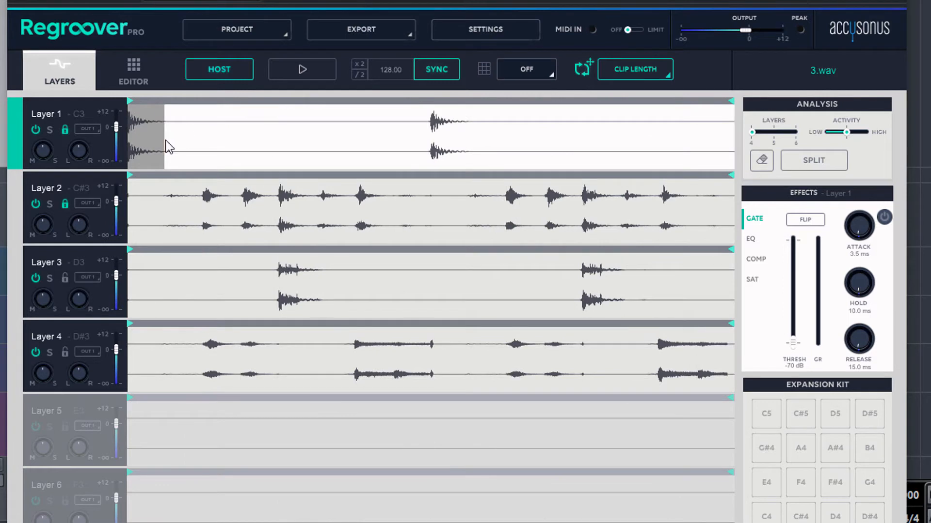
left_click_drag(163, 146, 192, 144)
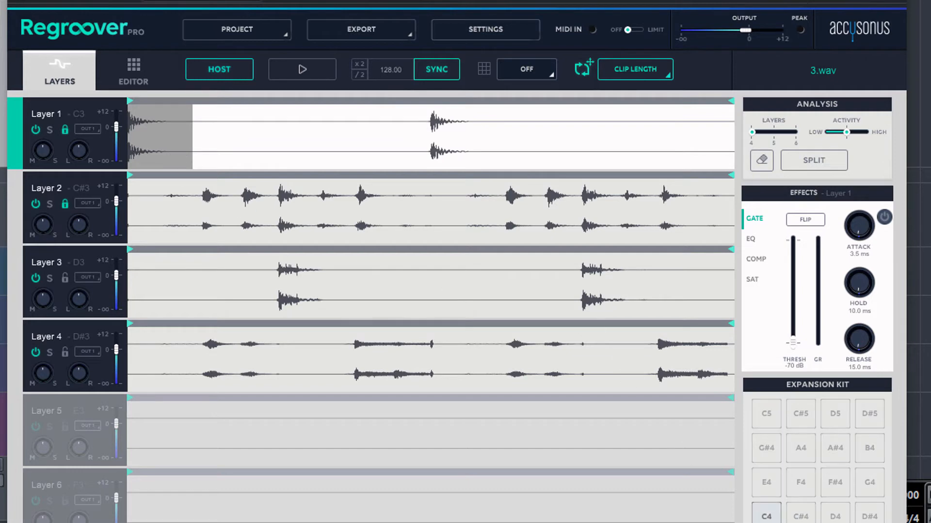
left_click(767, 518)
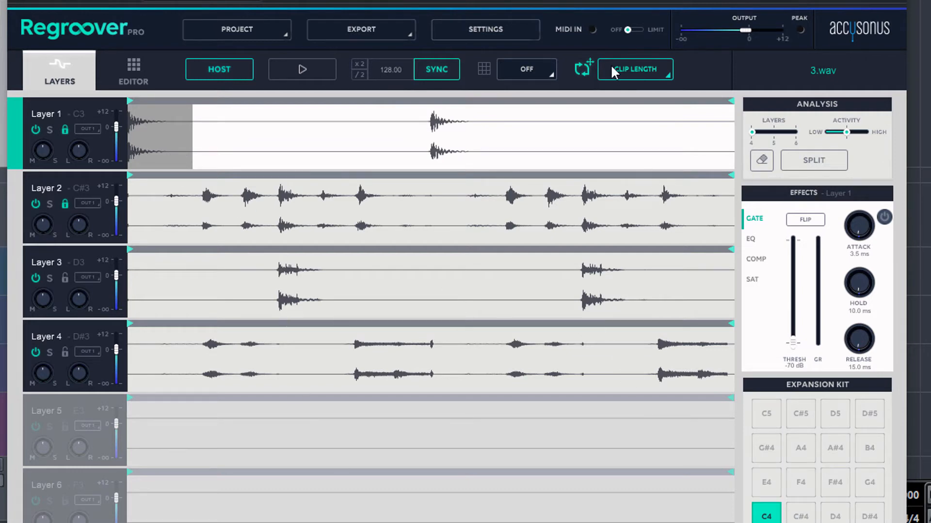
- Select Layer 3's first hit on the 1/16 grid, extend the selection around it with the grid off, and assign it to pad C#4
left_click(537, 74)
left_click(523, 220)
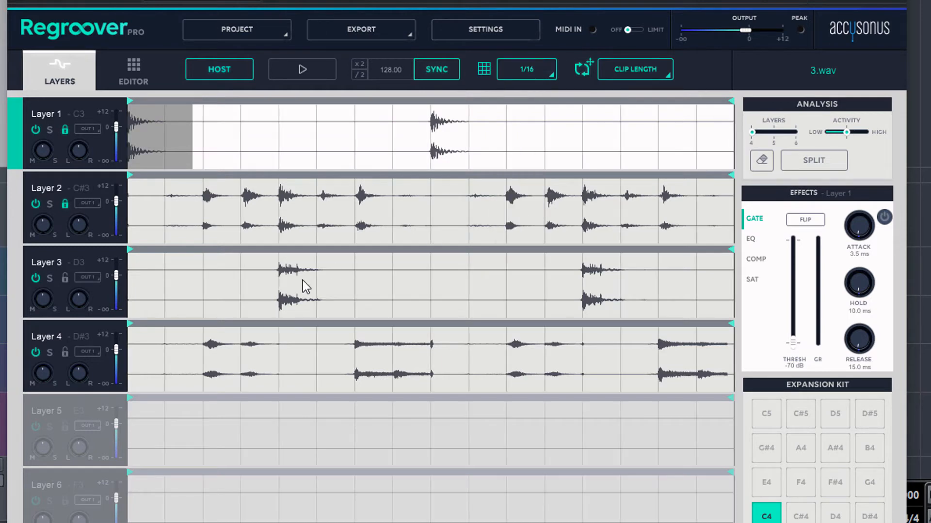
left_click(288, 301)
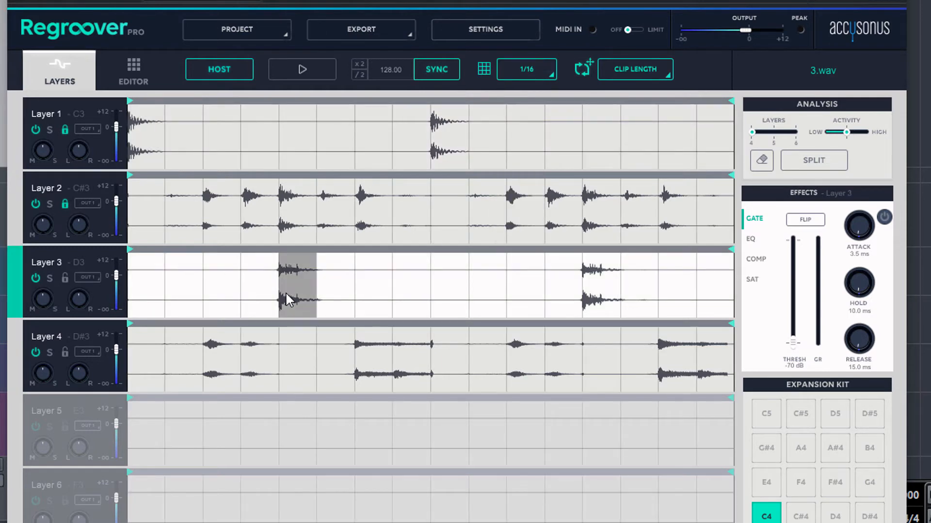
left_click(531, 63)
left_click(509, 92)
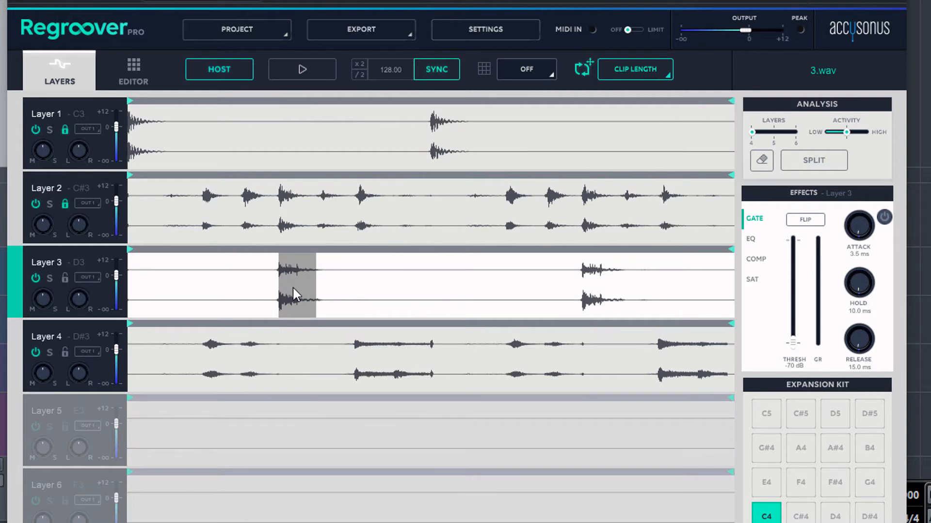
left_click_drag(293, 288, 800, 515)
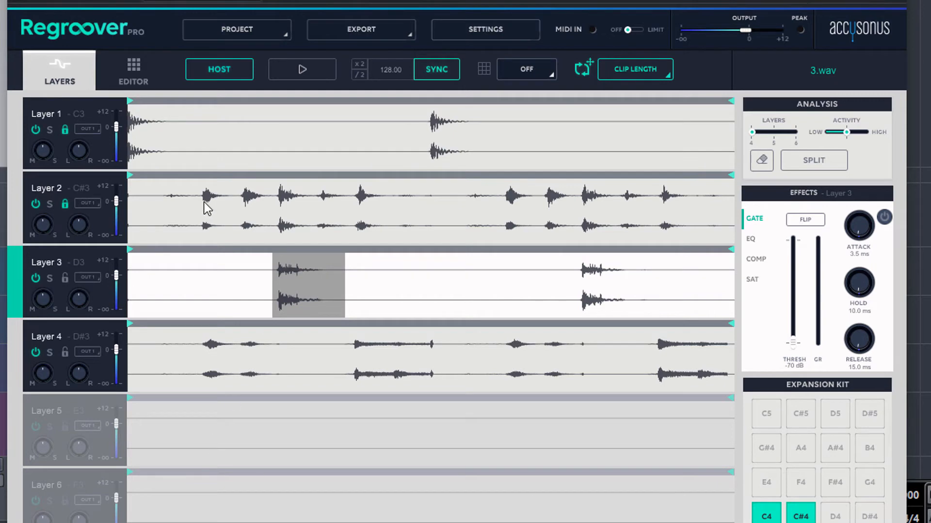
- Set the grid to 1/16, select Layer 2's first strong hit and assign that slice to pad D4
left_click(542, 66)
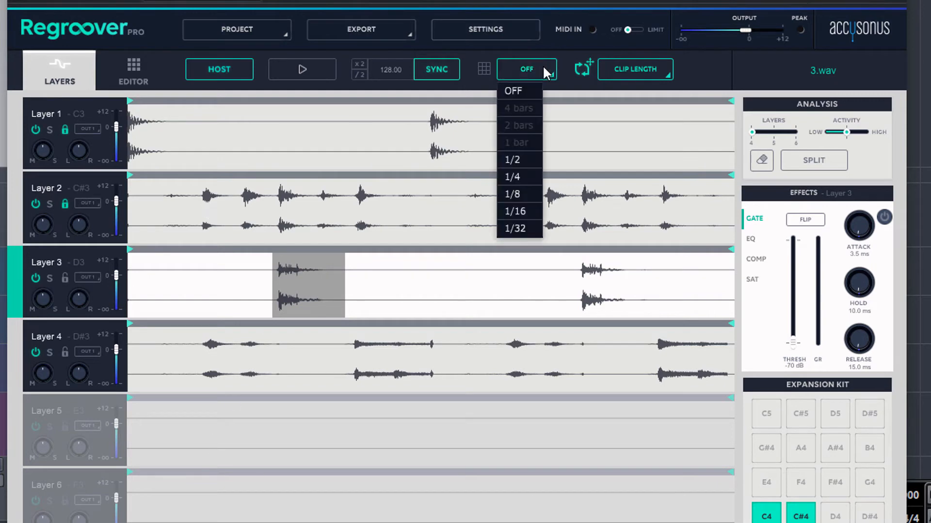
left_click(515, 216)
left_click(213, 210)
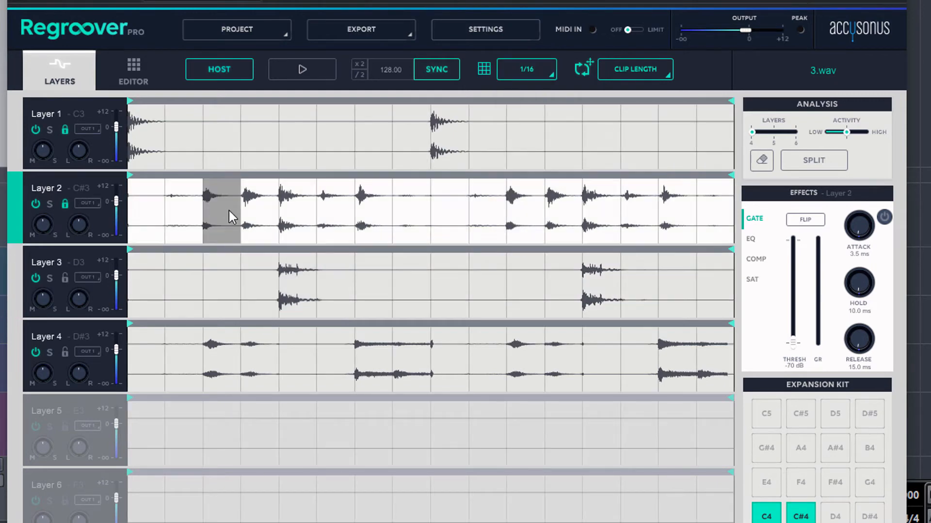
left_click_drag(234, 213, 841, 517)
- Assign Layer 4's eleventh 1/16 slice to pad D#4 and the slice starting its first sustained hit to pad E4
left_click(519, 352)
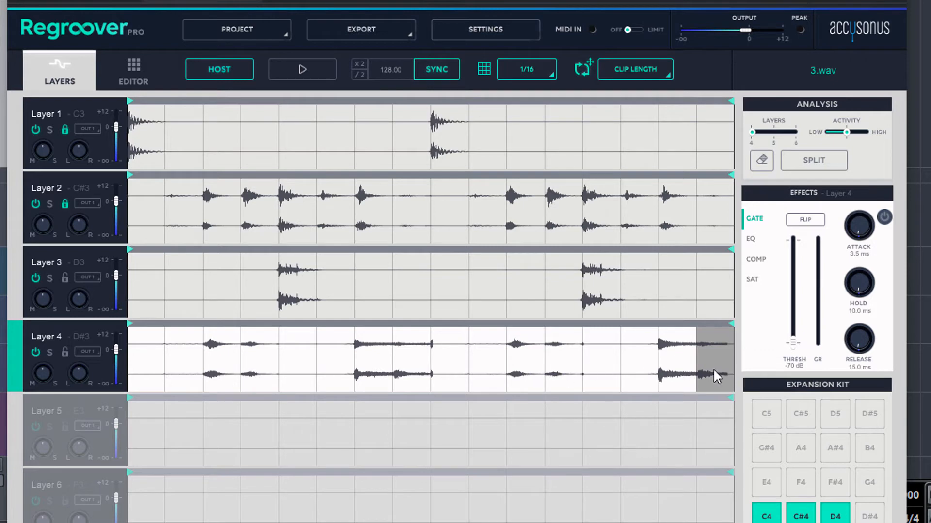
left_click(537, 357)
left_click_drag(537, 358, 866, 518)
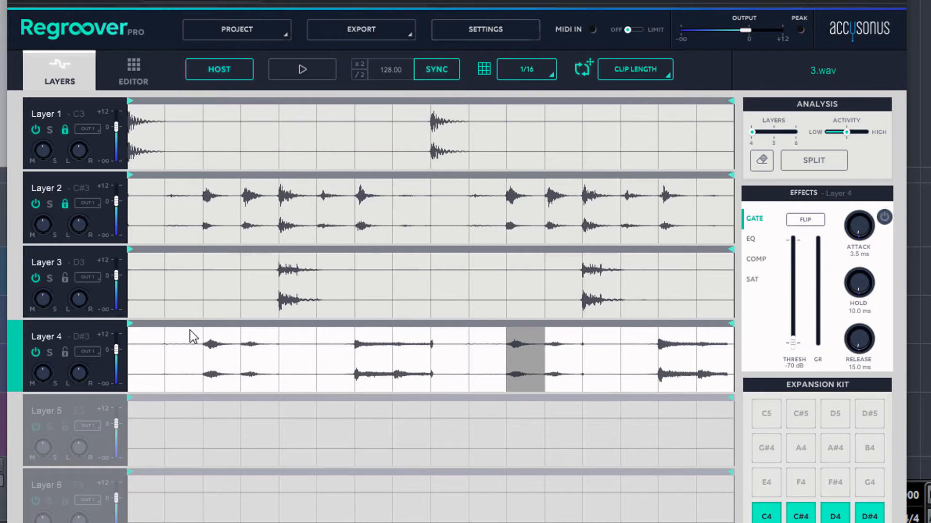
left_click(369, 355)
left_click_drag(368, 355, 766, 489)
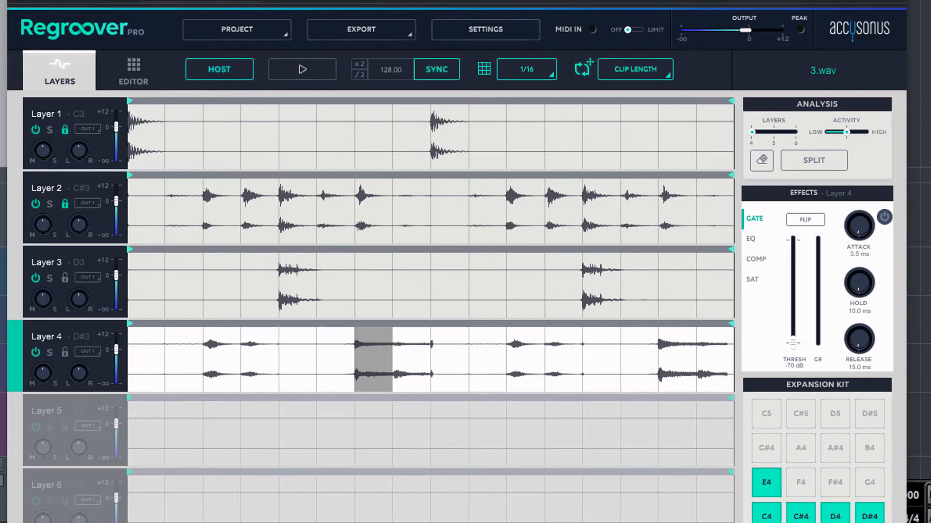
- In the pad editor, trim pad C4's sample to start at 86 and end at 7324, and add a short fade-out to its envelope
left_click(141, 68)
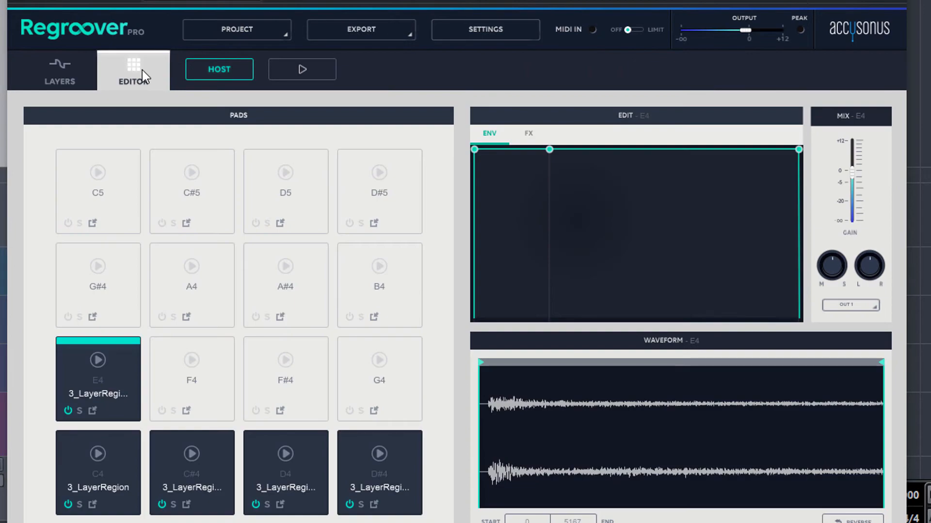
left_click(94, 438)
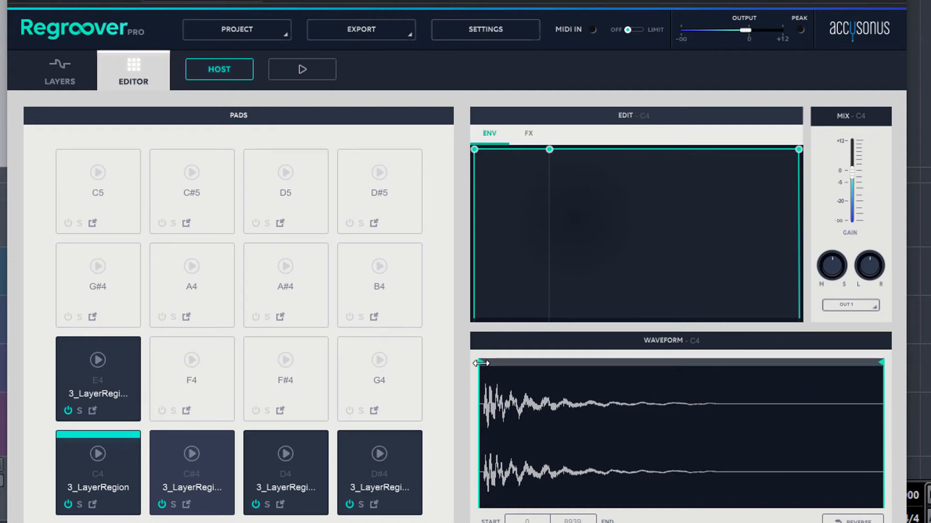
left_click_drag(480, 363, 485, 363)
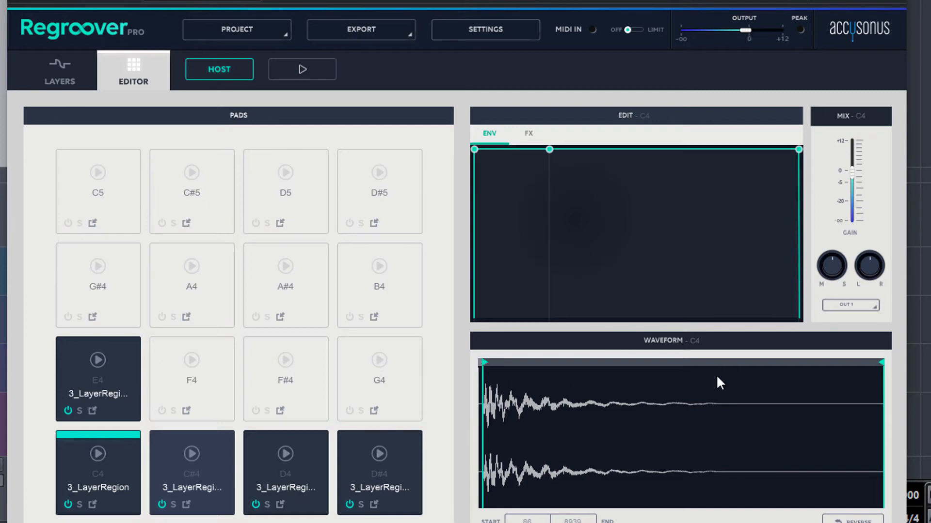
left_click_drag(882, 363, 807, 370)
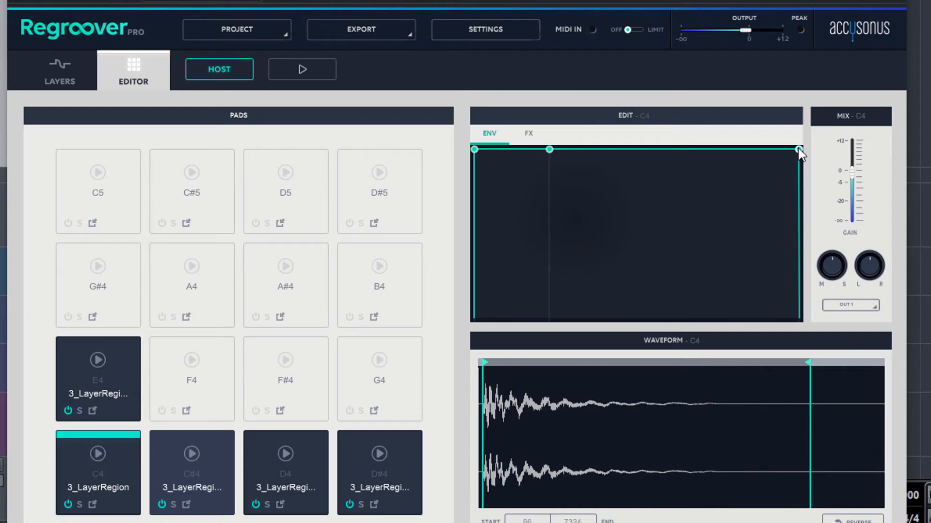
left_click_drag(799, 151, 762, 140)
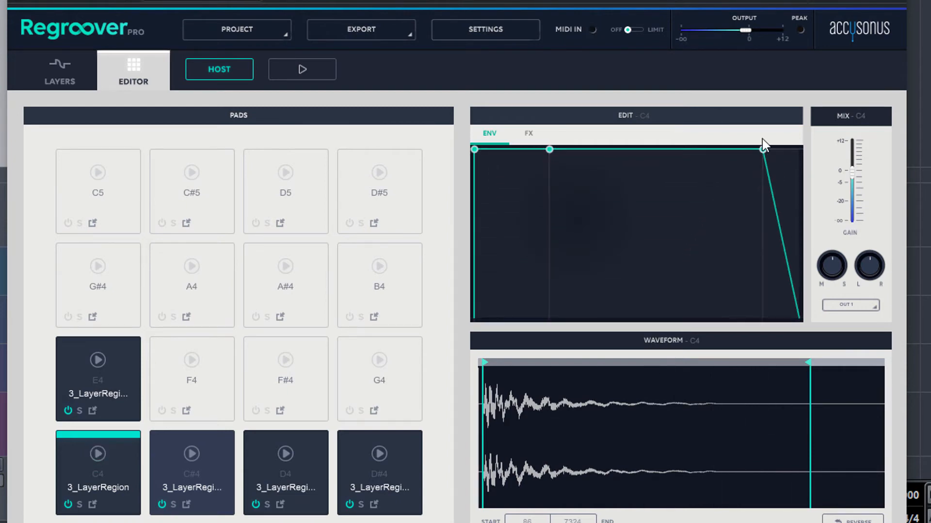
- Compress pad C4 with a -35 dB threshold and an 81.6 ms release
left_click(526, 138)
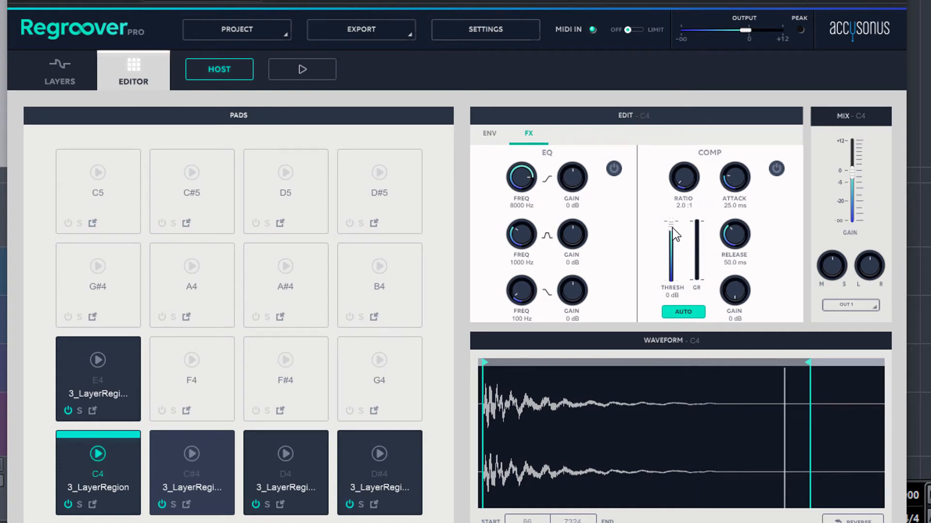
left_click_drag(670, 224, 670, 257)
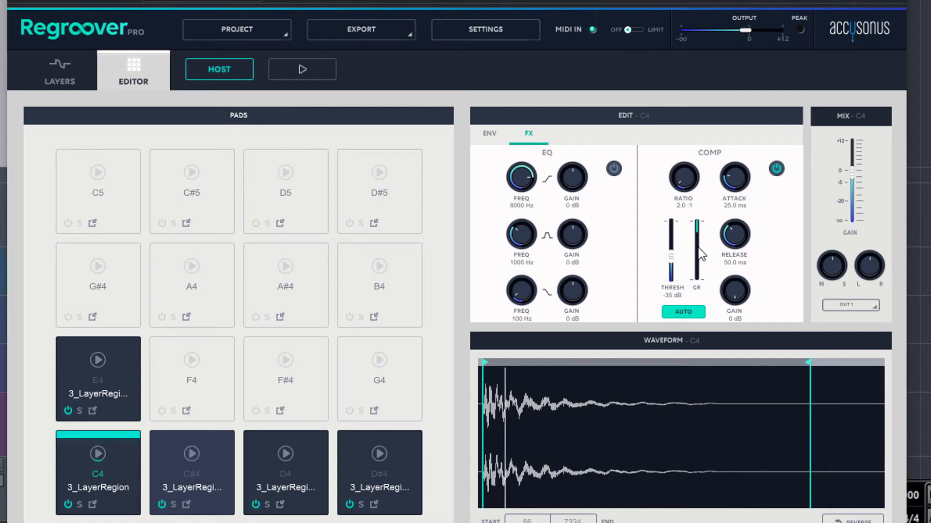
mouse_move(740, 234)
left_mouse_down()
mouse_move(737, 248)
mouse_move(737, 216)
left_mouse_up()
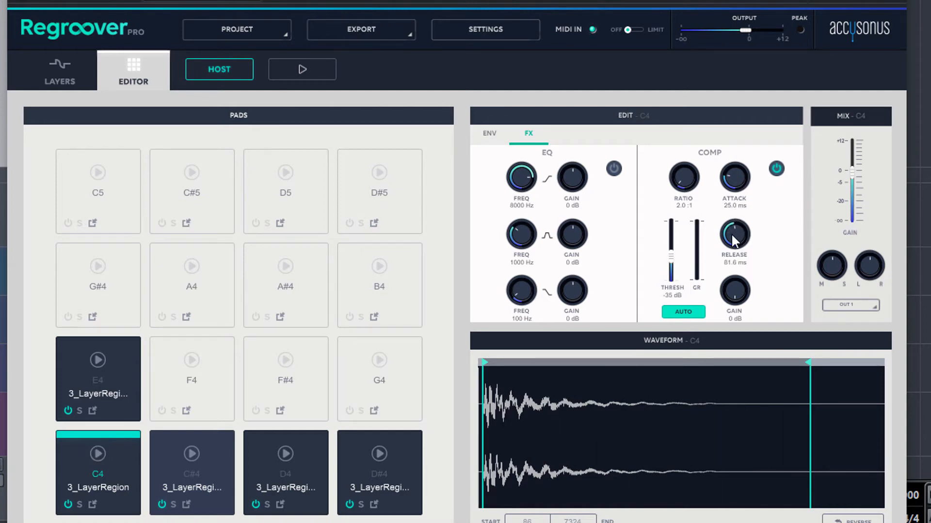
- Trim pad C#4's sample to start at 838 and end at 8223, and shape its envelope with a lower sustain and longer fade-out
left_click(208, 436)
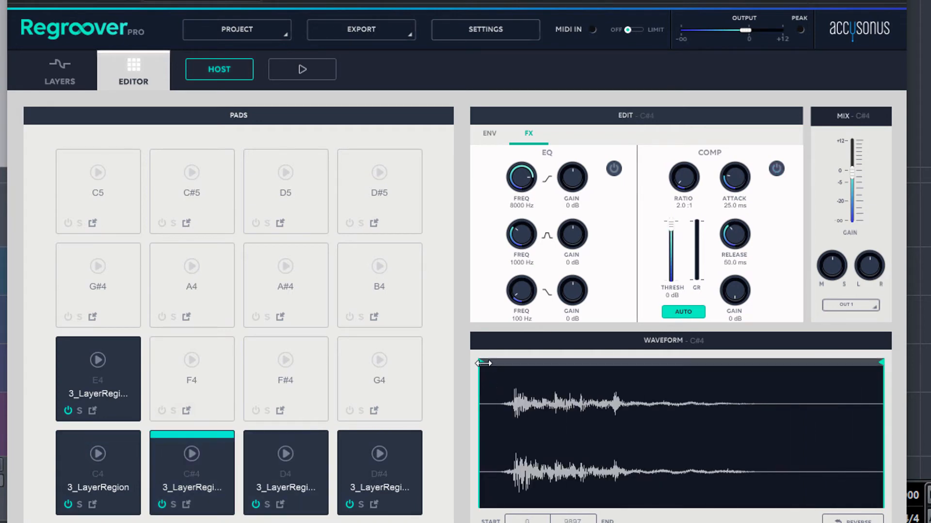
left_click_drag(481, 364, 515, 366)
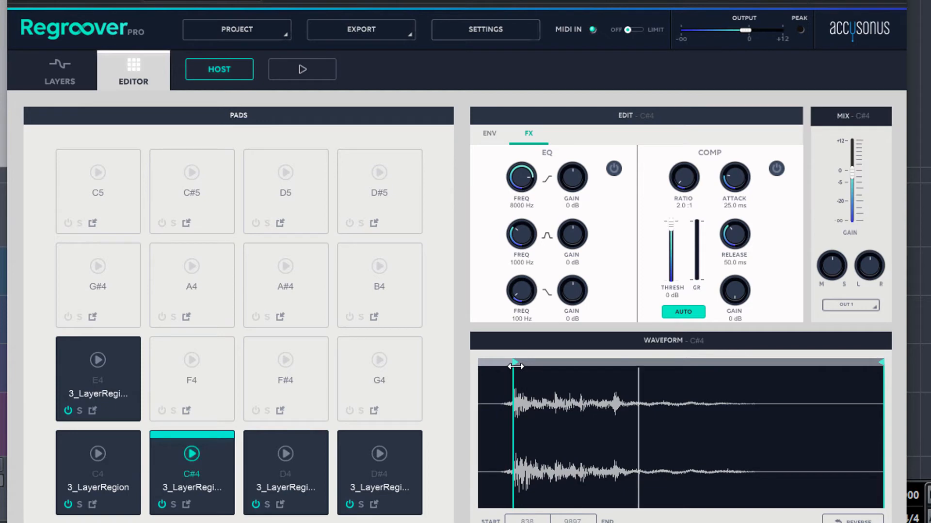
left_click_drag(884, 364, 813, 364)
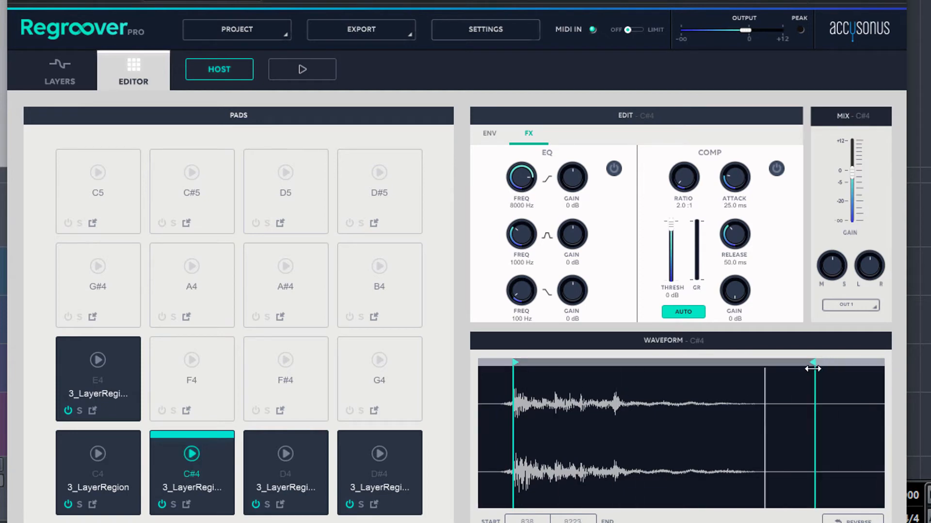
left_click(502, 135)
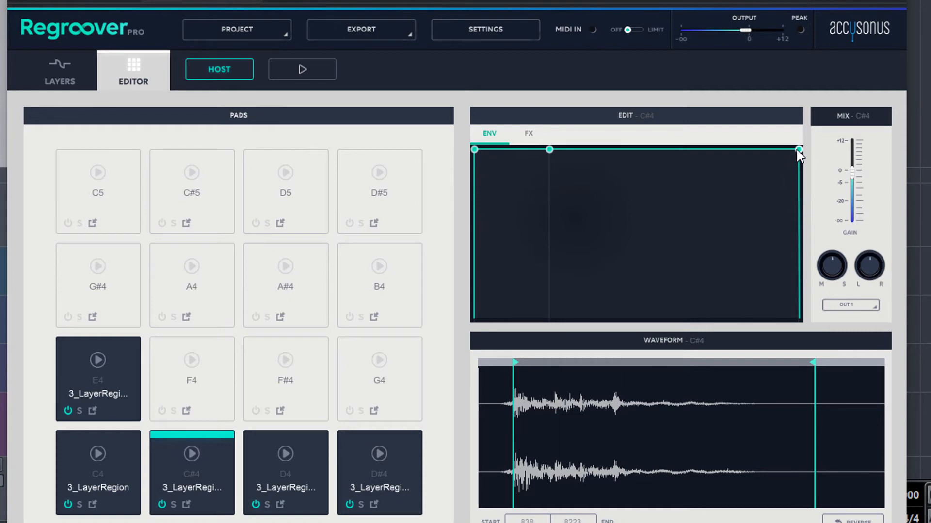
left_click_drag(797, 150, 597, 217)
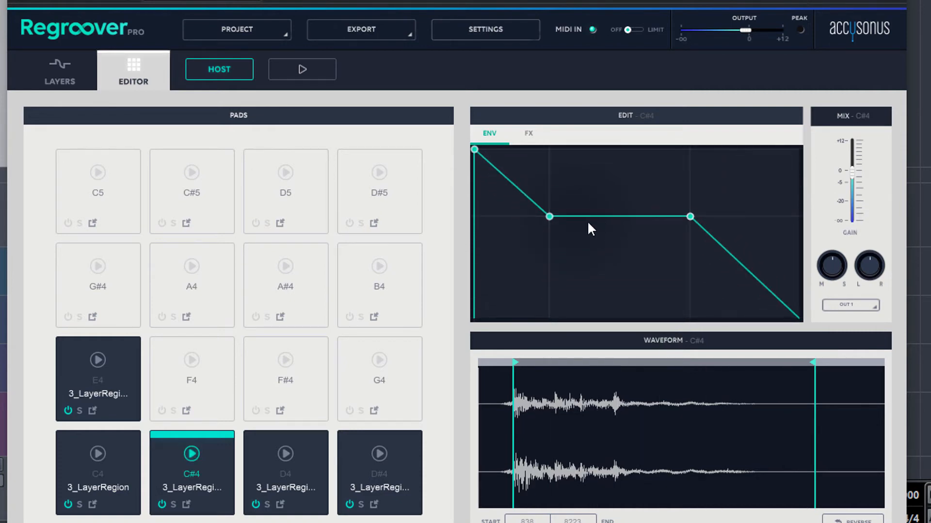
- Trim pad D4's sample to start at 120 and end at 3479, and add a fade-out to the envelopes of pads D4 and D#4
left_click(278, 435)
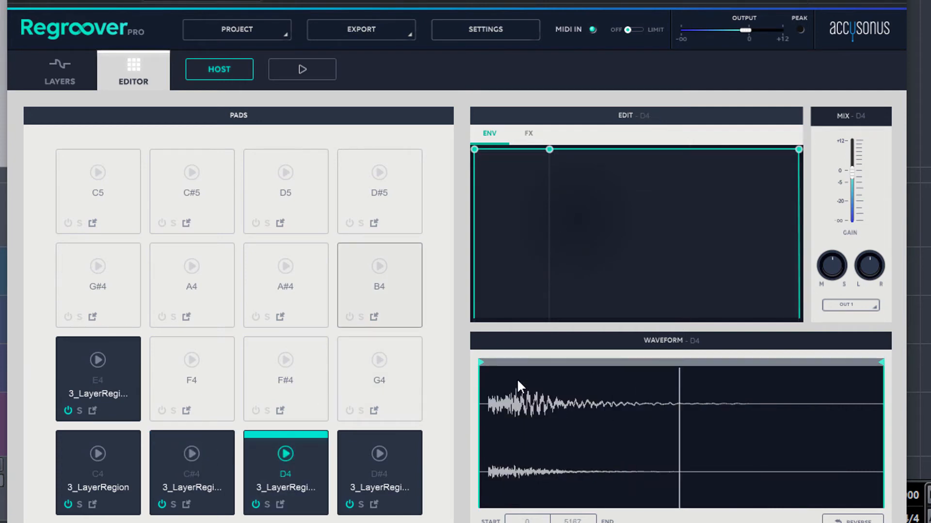
left_click_drag(480, 362, 489, 363)
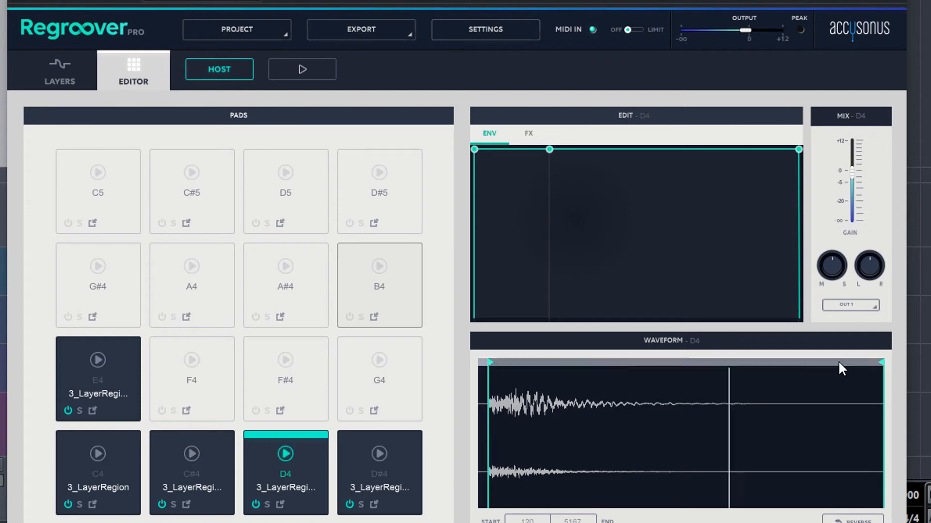
mouse_move(881, 364)
left_mouse_down()
mouse_move(731, 367)
mouse_move(749, 368)
left_mouse_up()
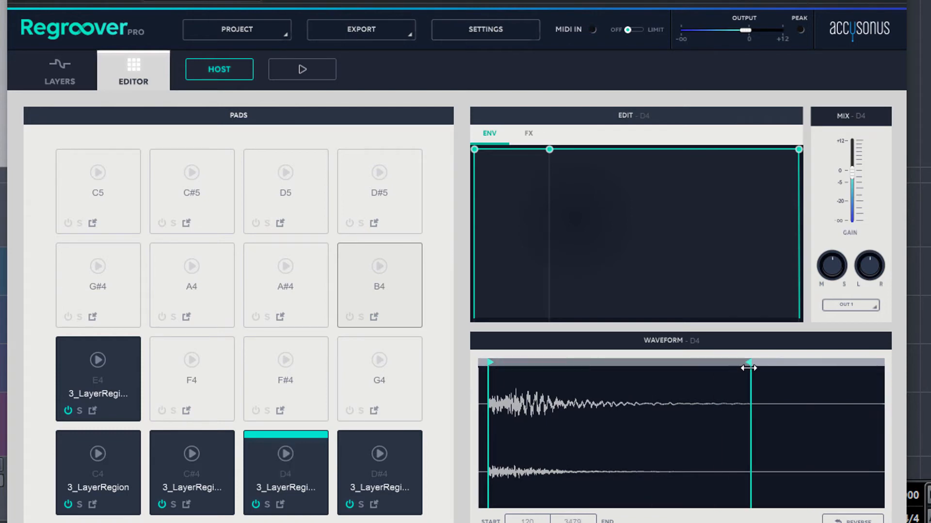
left_click_drag(799, 149, 707, 149)
left_click(382, 443)
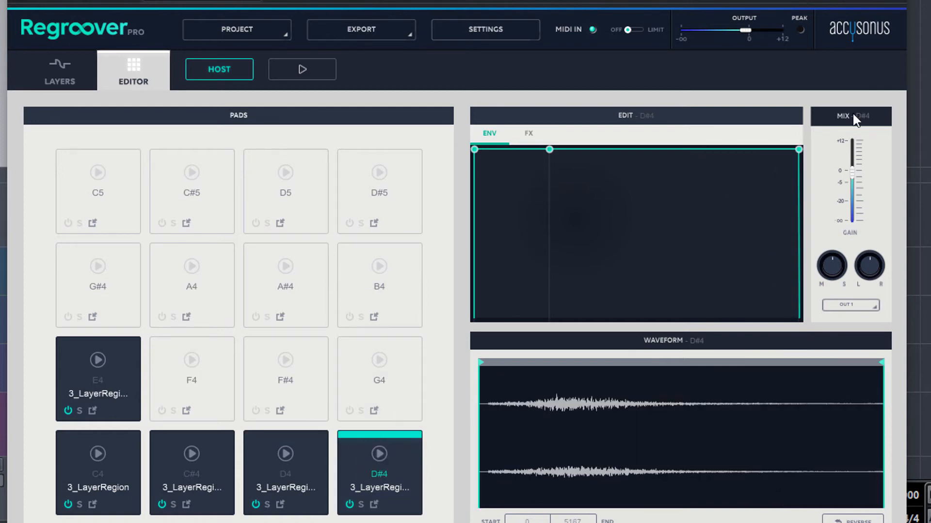
left_click_drag(800, 154, 762, 161)
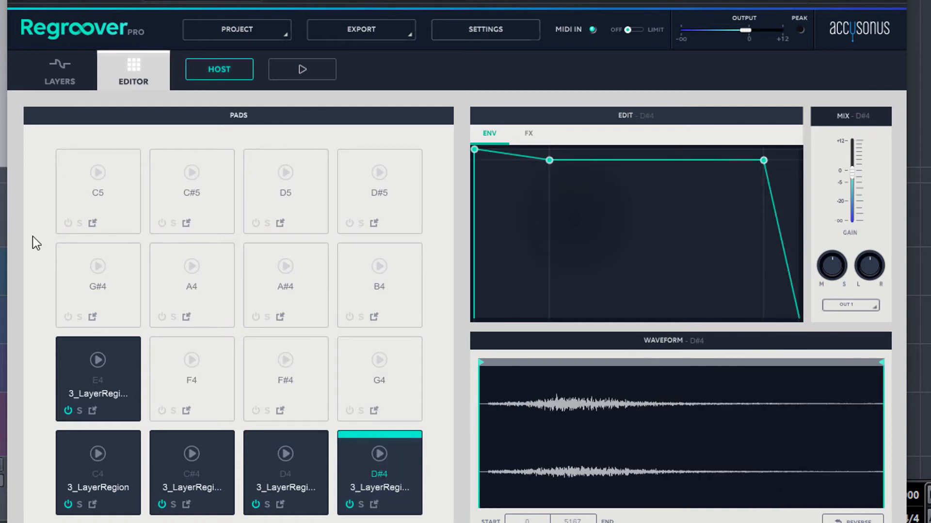
- Trim pad E4's sample to start at 130 and end at about 3978, and shape its envelope with a lower sustain and longer fade-out
left_click(103, 341)
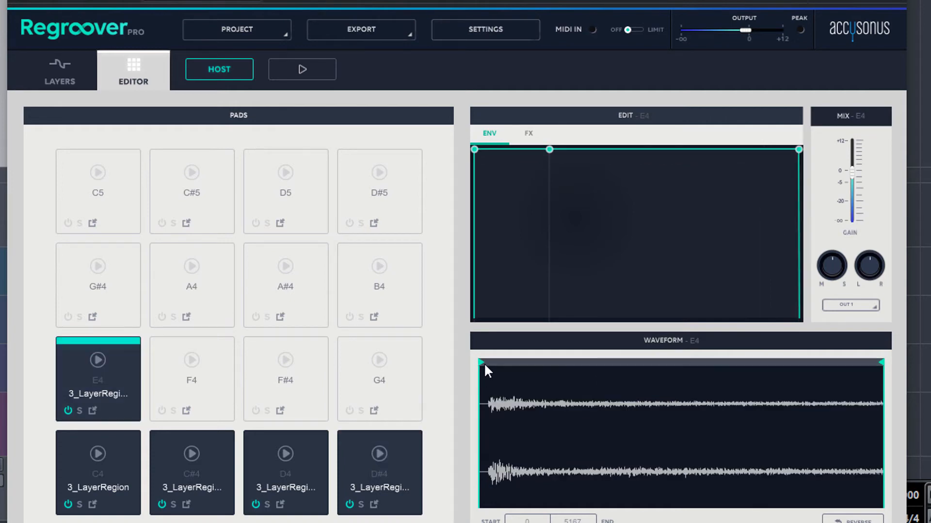
left_click_drag(483, 363, 490, 363)
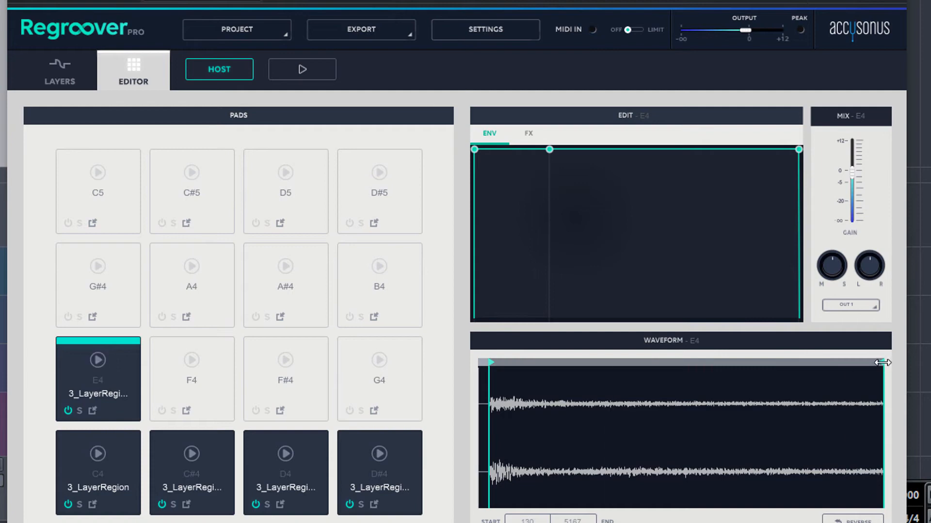
left_click_drag(883, 362, 787, 363)
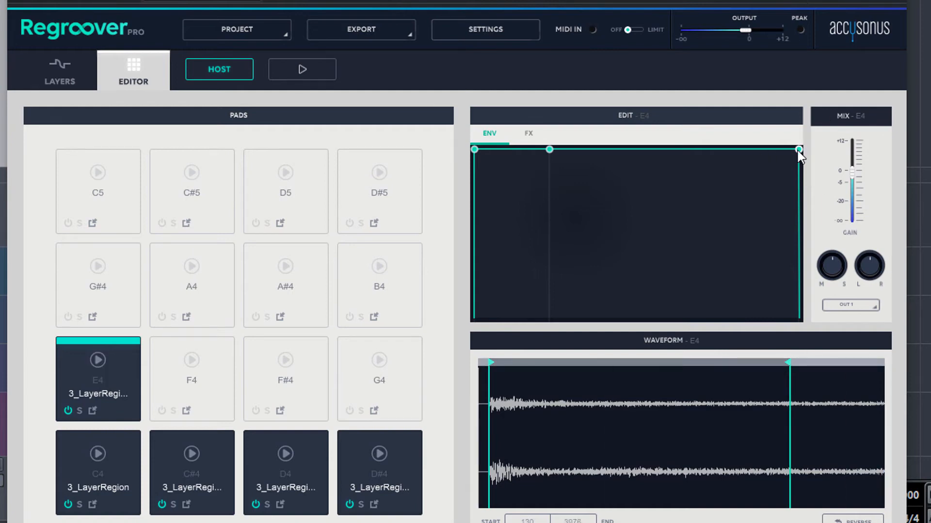
left_click_drag(798, 150, 621, 187)
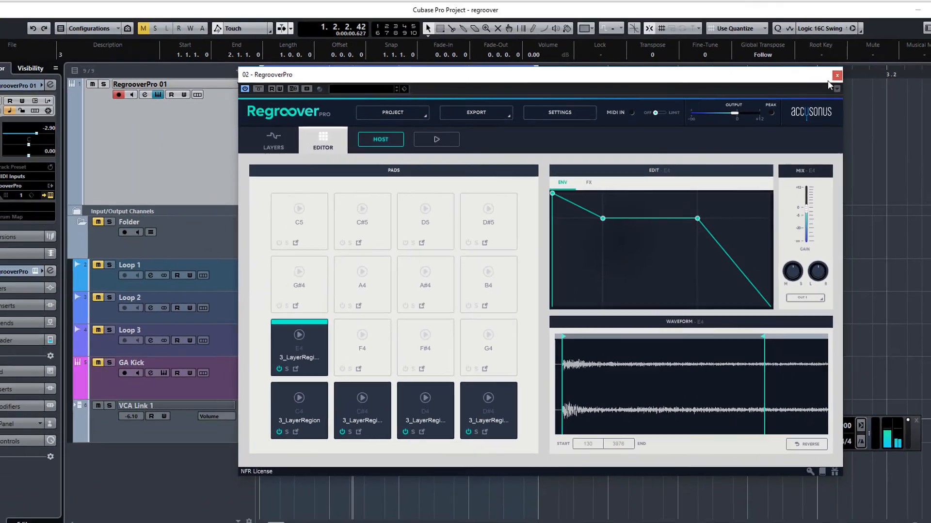
- Close the plug-in window, create a one-bar MIDI part on the RegrooverPro 01 track and open it in the Key Editor
left_click(837, 75)
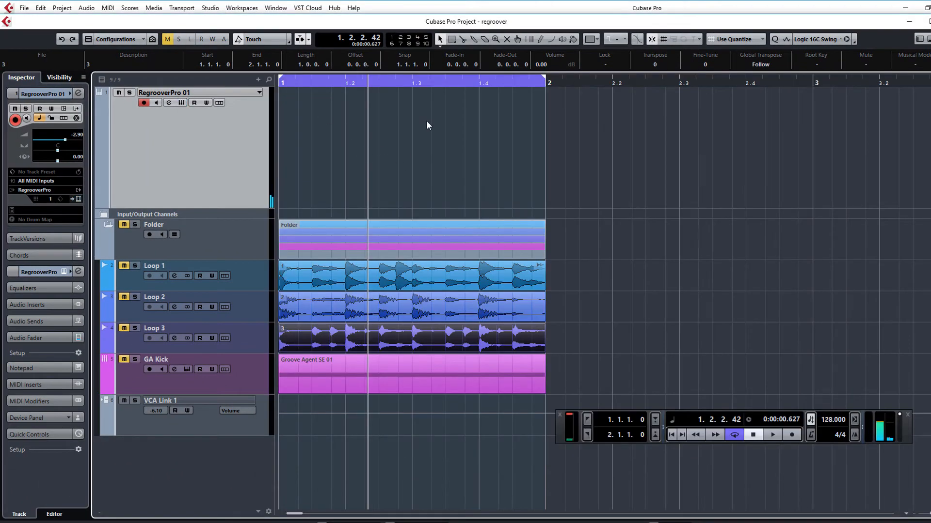
double_click(329, 144)
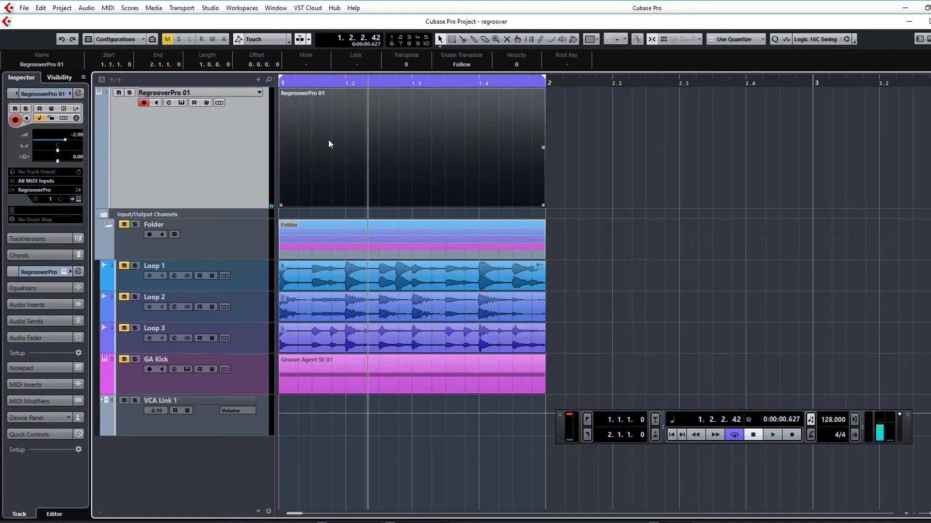
double_click(329, 144)
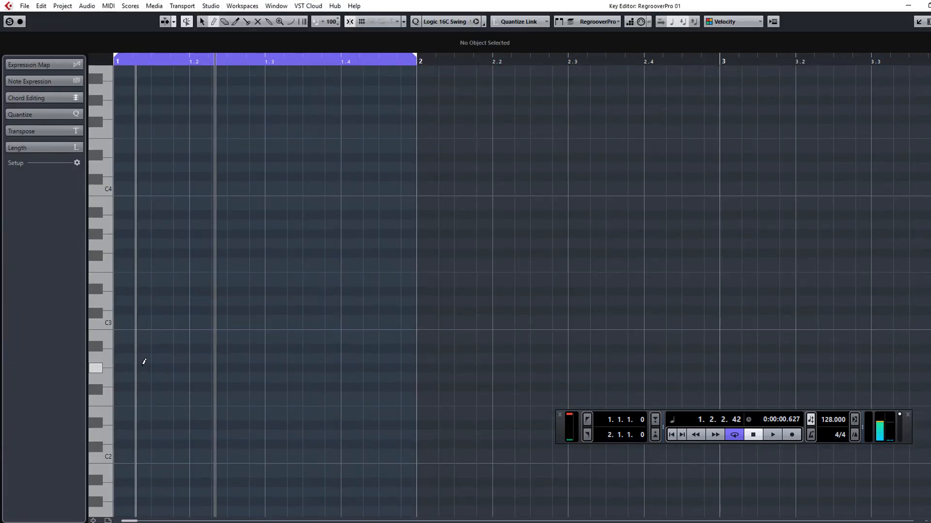
- Draw C4 notes on all four beats using 1/16 quantize, and add C#4 notes on beats 2 and 4
left_click(121, 186)
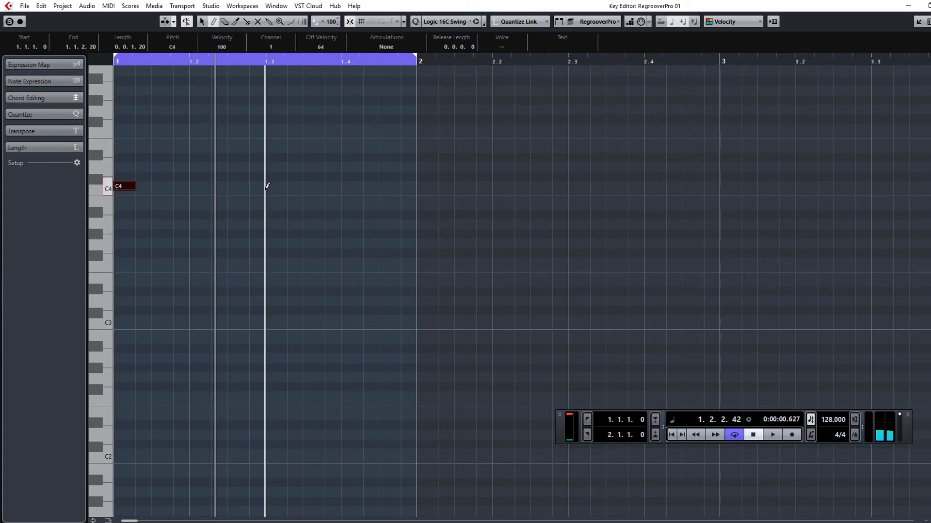
left_click(440, 20)
left_click(455, 59)
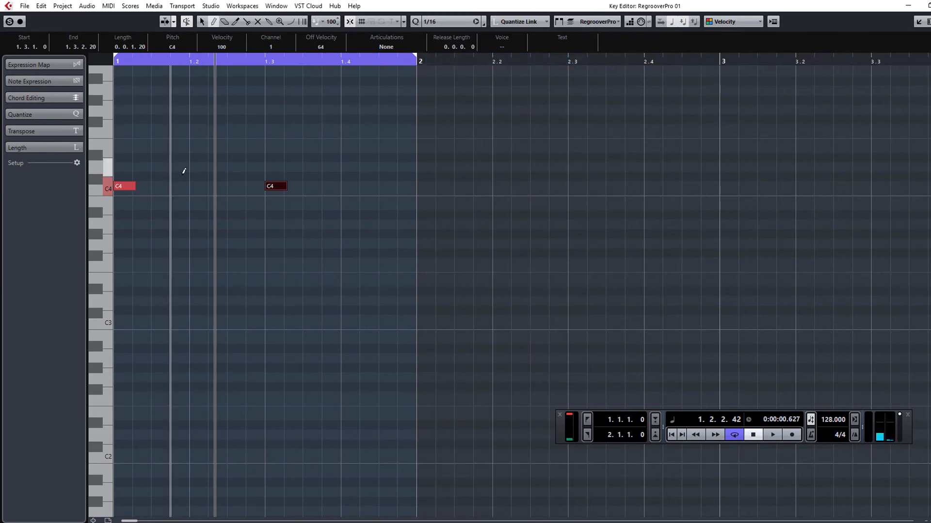
left_click(197, 186)
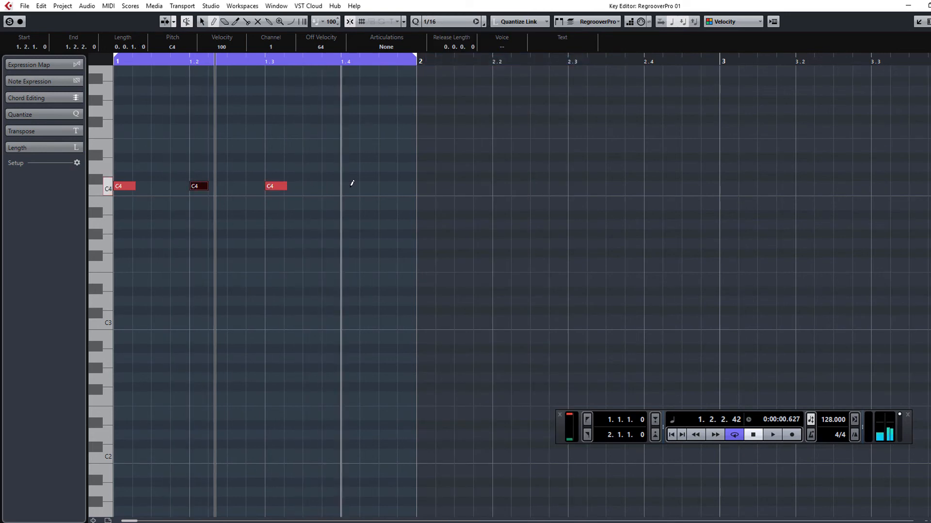
left_click(206, 176)
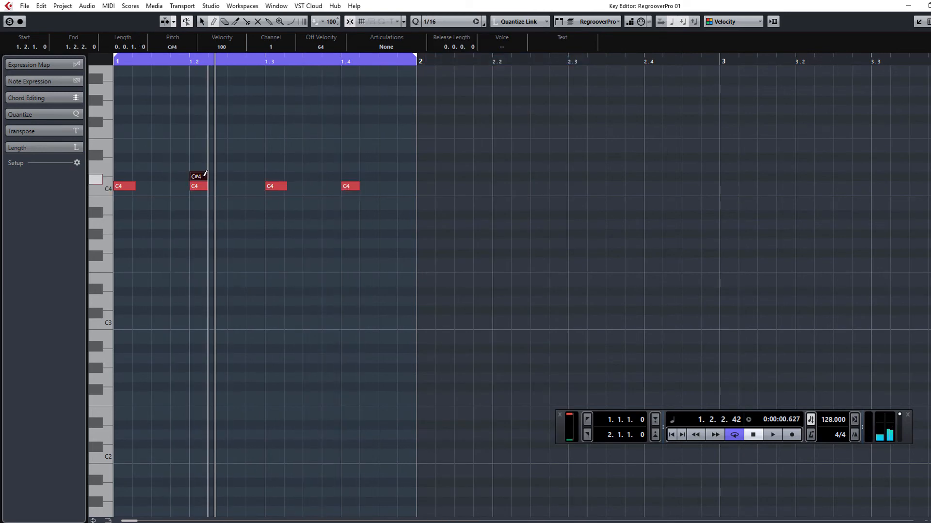
left_click(357, 175)
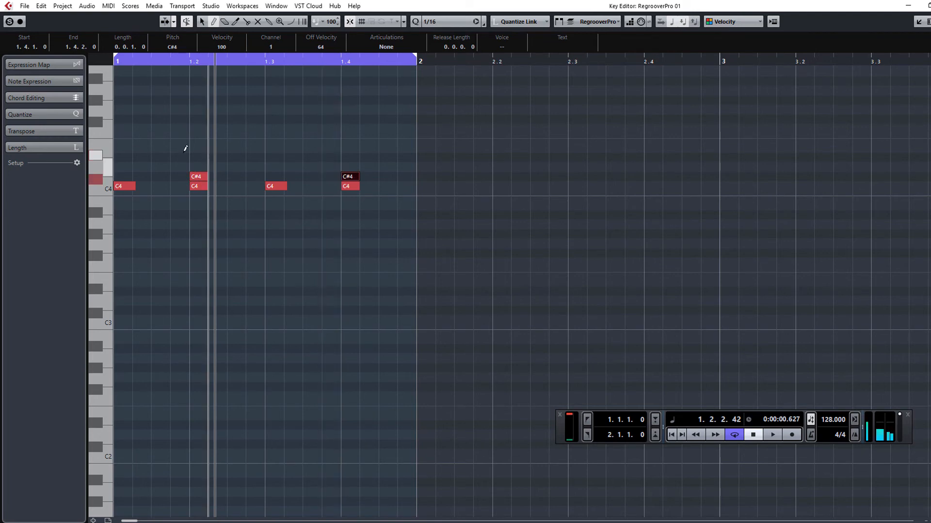
- Draw D4 notes on the first two sixteenths of every beat and on the bar's last sixteenth
left_click(124, 166)
left_click(142, 166)
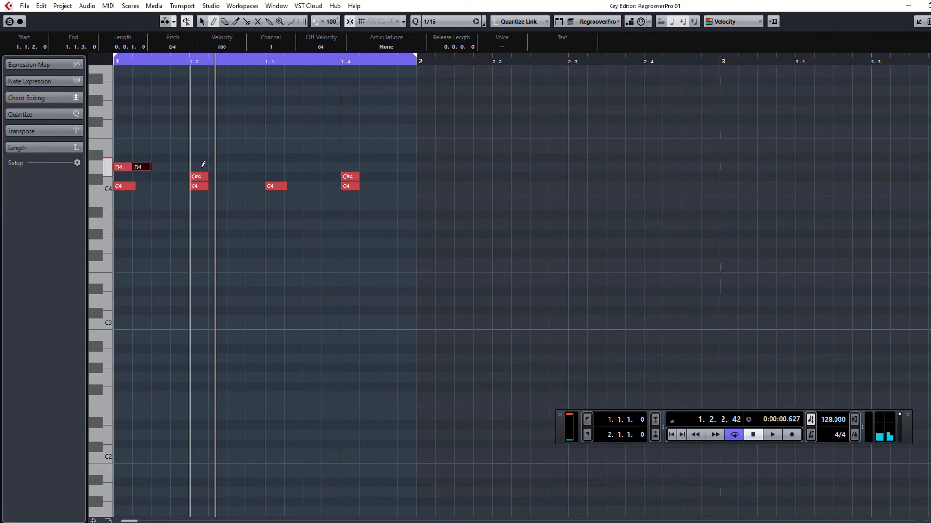
left_click(200, 167)
left_click(218, 167)
left_click(275, 167)
left_click(293, 166)
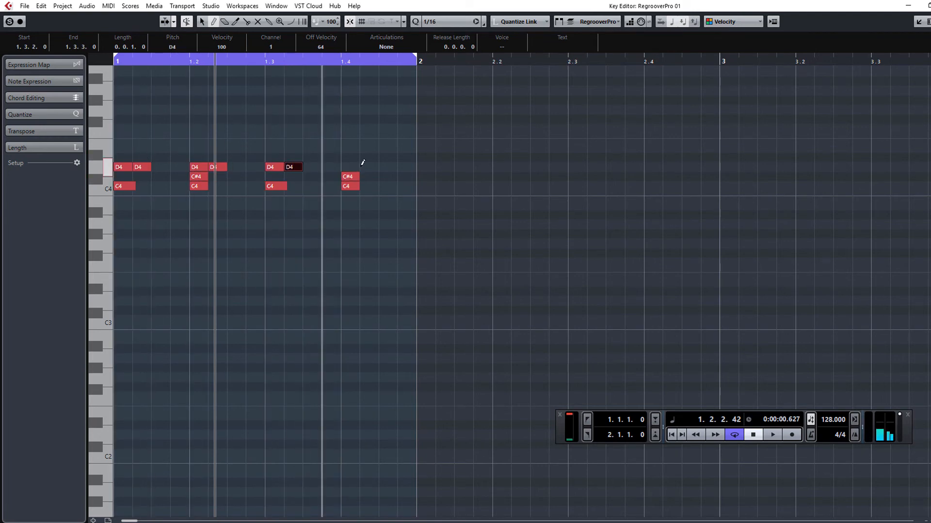
left_click(350, 166)
left_click(368, 166)
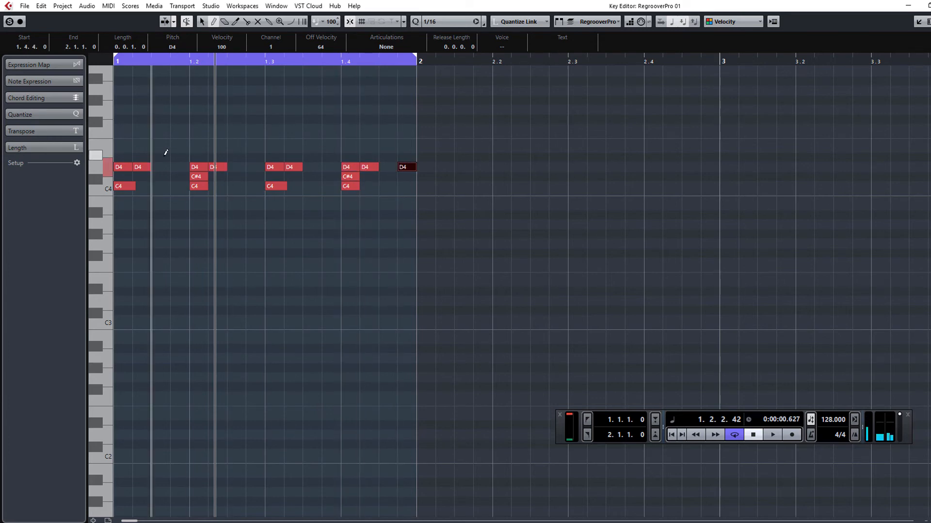
- Draw D#4 notes on the third sixteenth of every beat, play the pattern and close the Key Editor
left_click(312, 156)
left_click(391, 156)
key("space")
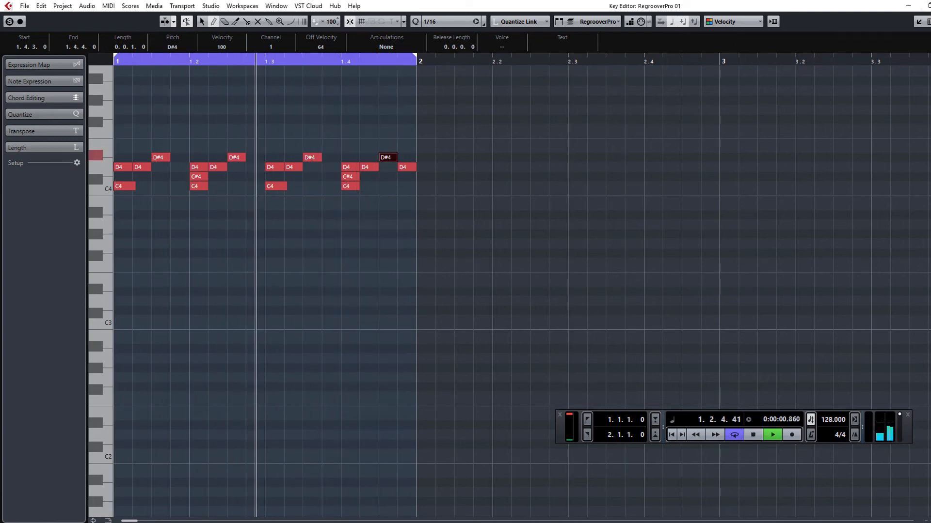
key("Return")
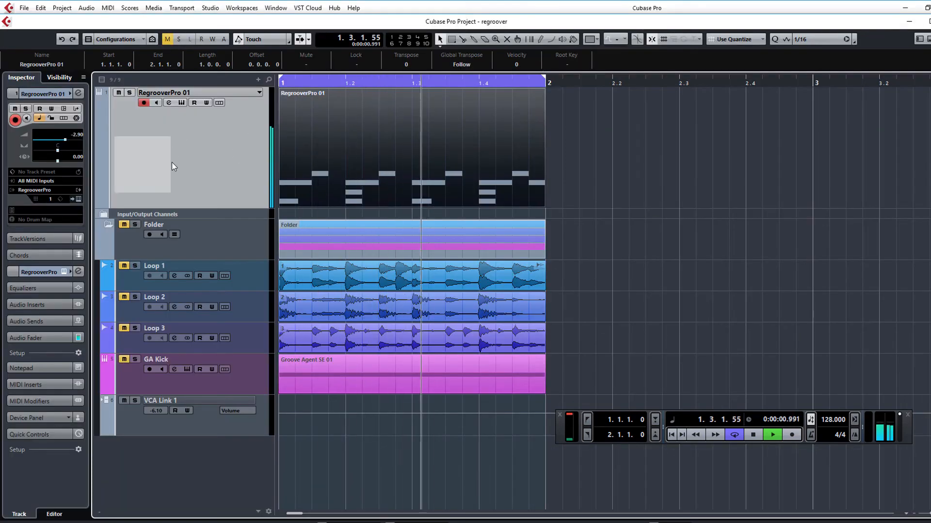
- Turn off host playback in RegrooverPro's Layers view, check the pads in the Editor view, and close the plug-in window
left_click(78, 200)
left_click(292, 147)
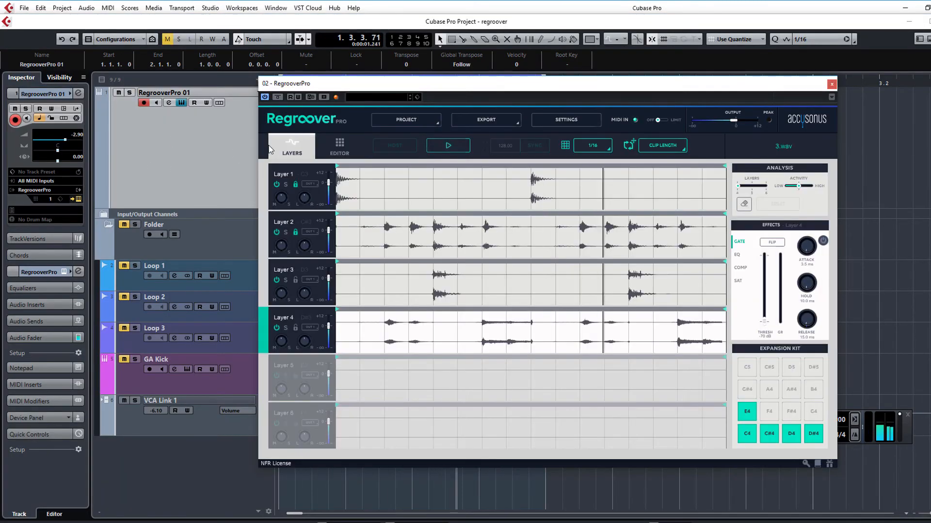
left_click(396, 148)
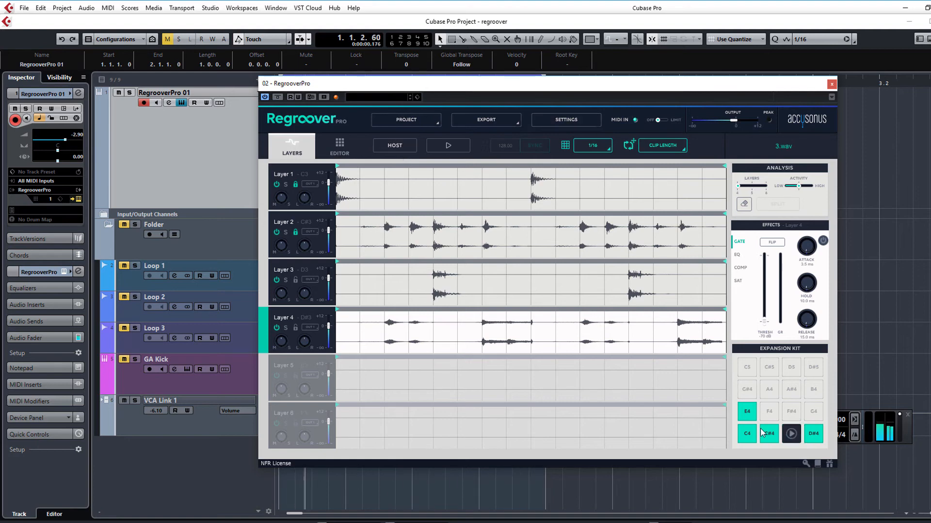
left_click(345, 150)
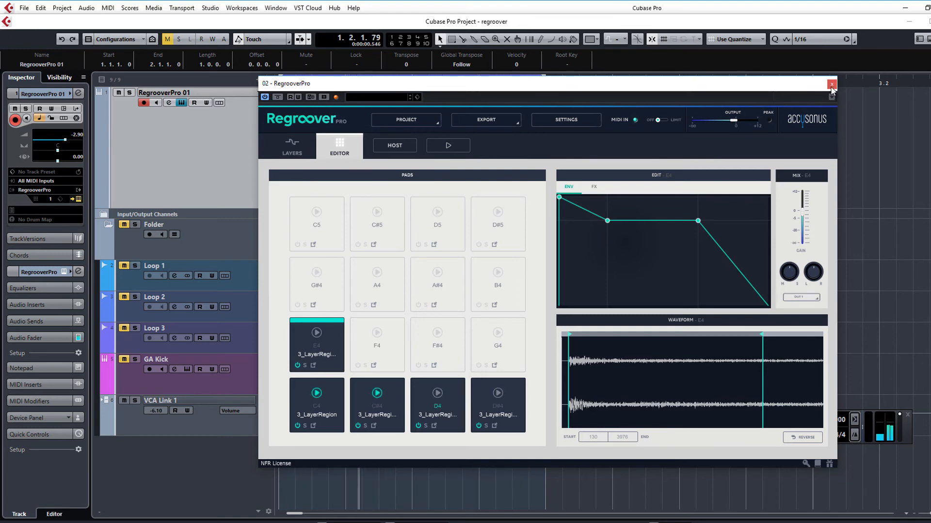
left_click(831, 86)
- Record an E4 pattern of five notes over the looped bar in the Key Editor, quantize them to 1/16 and play the result
double_click(383, 131)
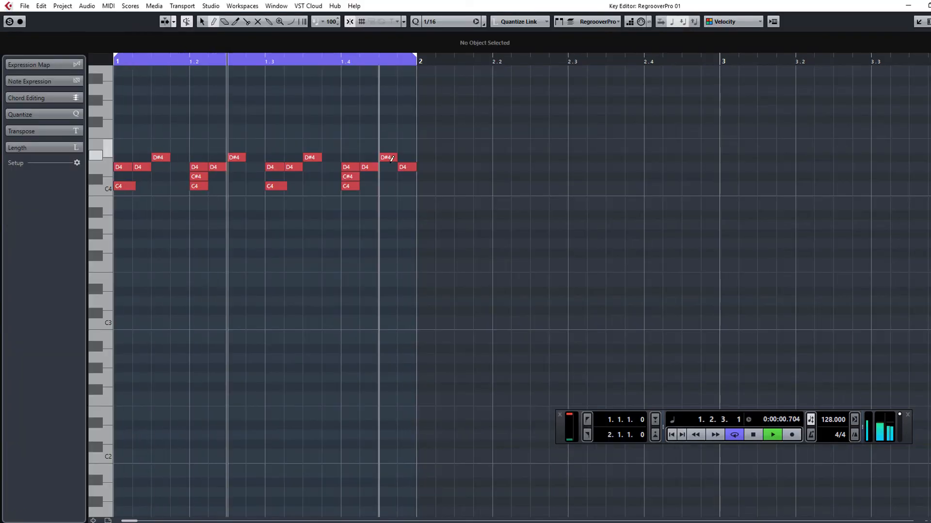
left_click(785, 435)
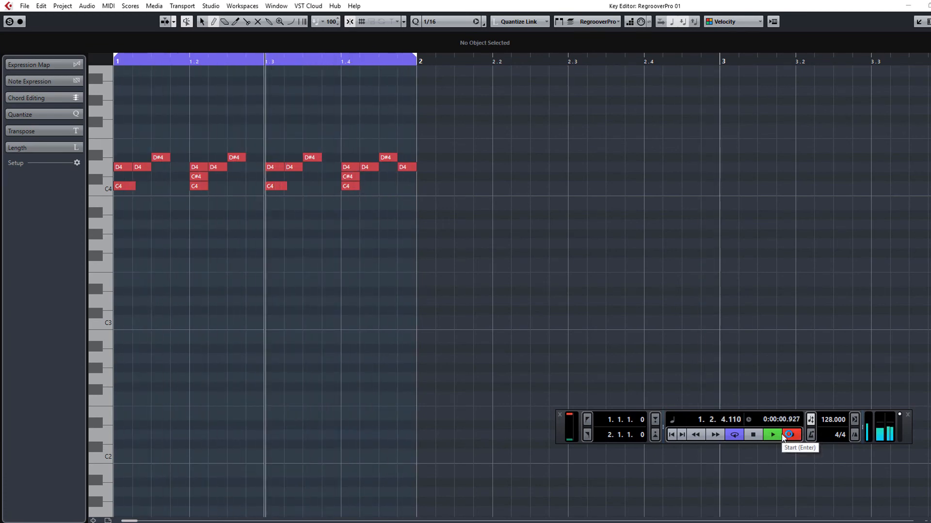
left_click(747, 438)
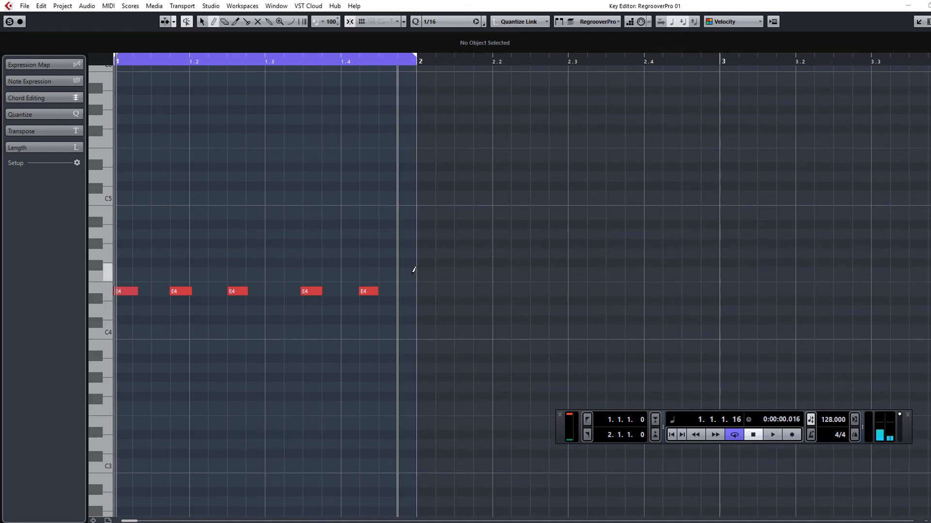
key("ctrl+a")
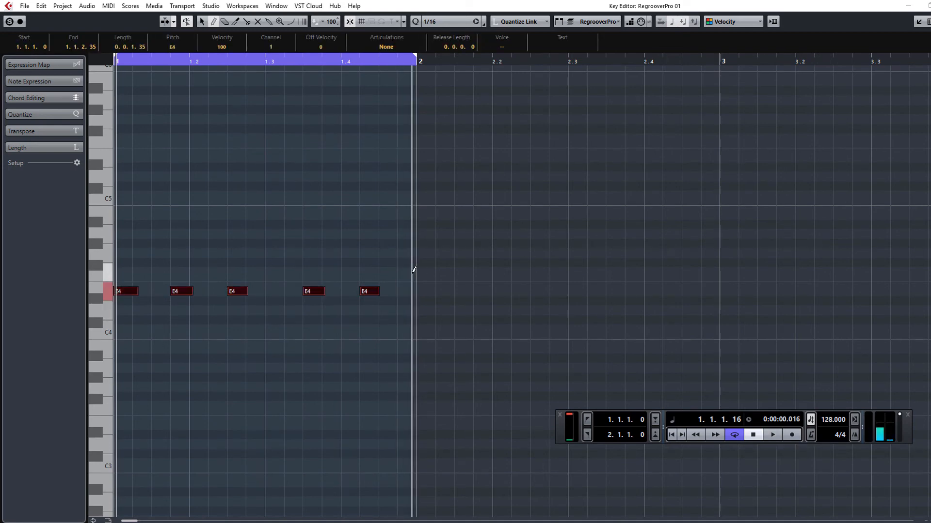
key("space")
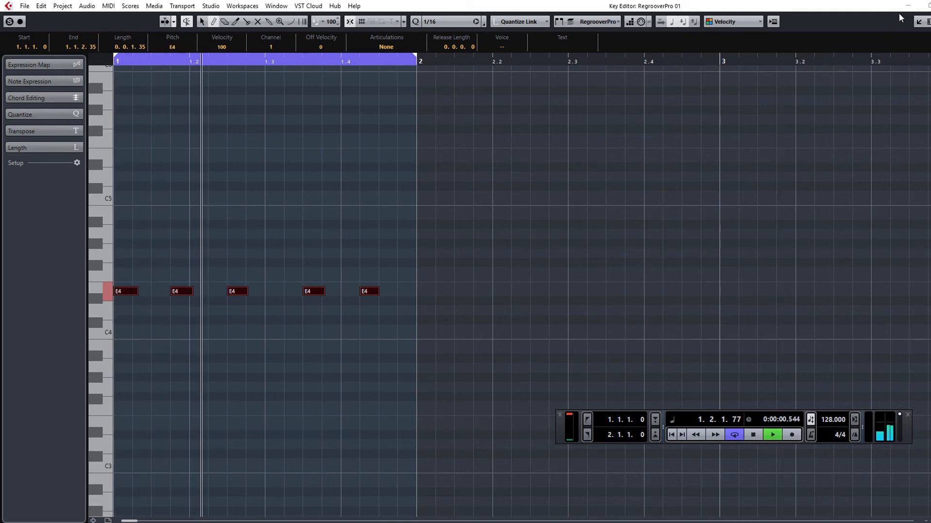
- Leave the Key Editor and glue the overlapping MIDI parts on the RegrooverPro 01 track into one part
left_click(930, 6)
right_click(461, 179)
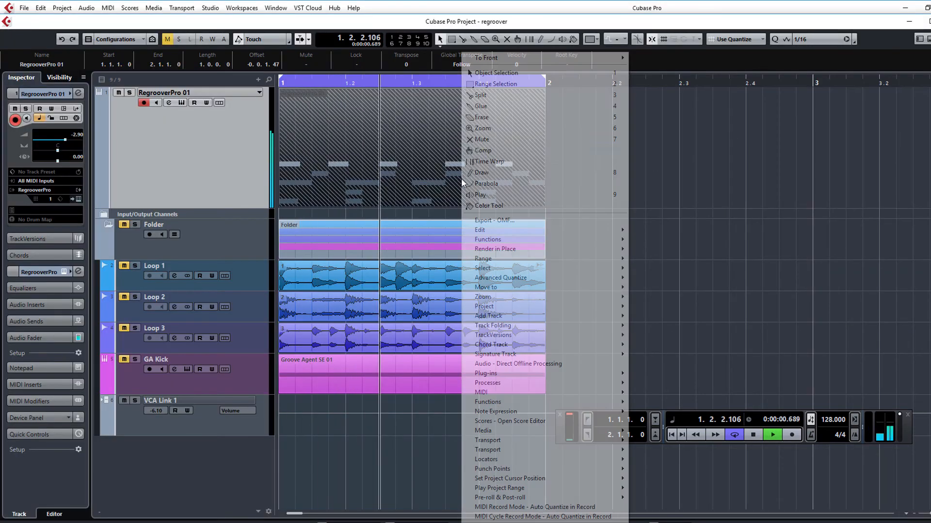
left_click(488, 106)
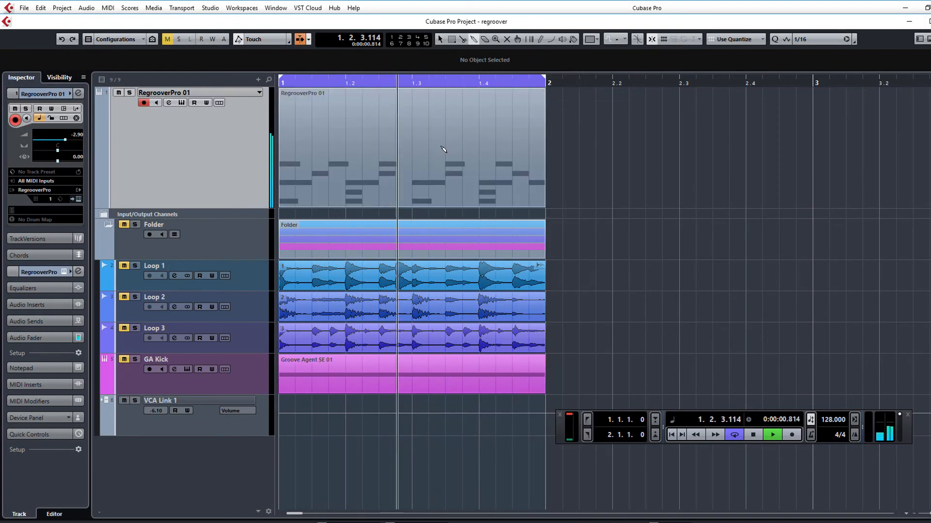
- Draw a bar-long D3 note and three consecutive D#3 notes filling the bar in the glued part, and close the Key Editor
double_click(425, 155)
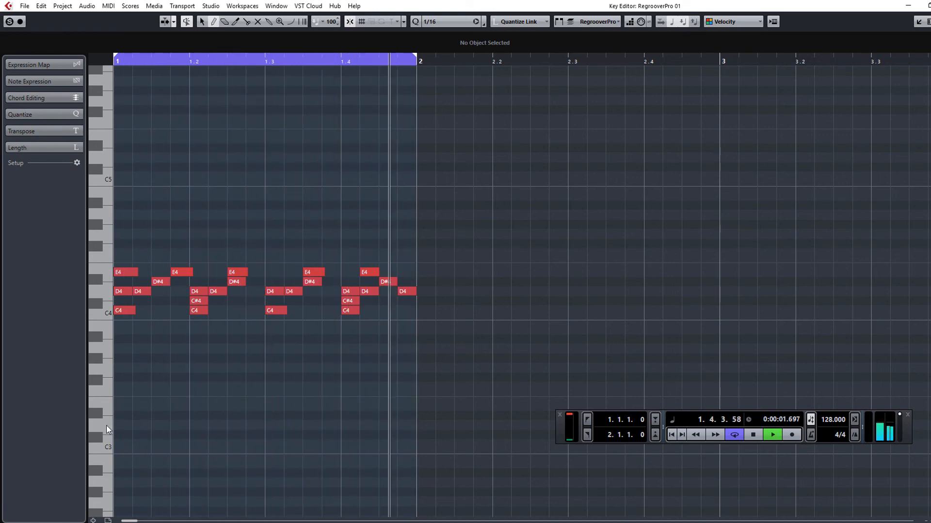
left_click(212, 22)
left_click_drag(118, 424, 423, 420)
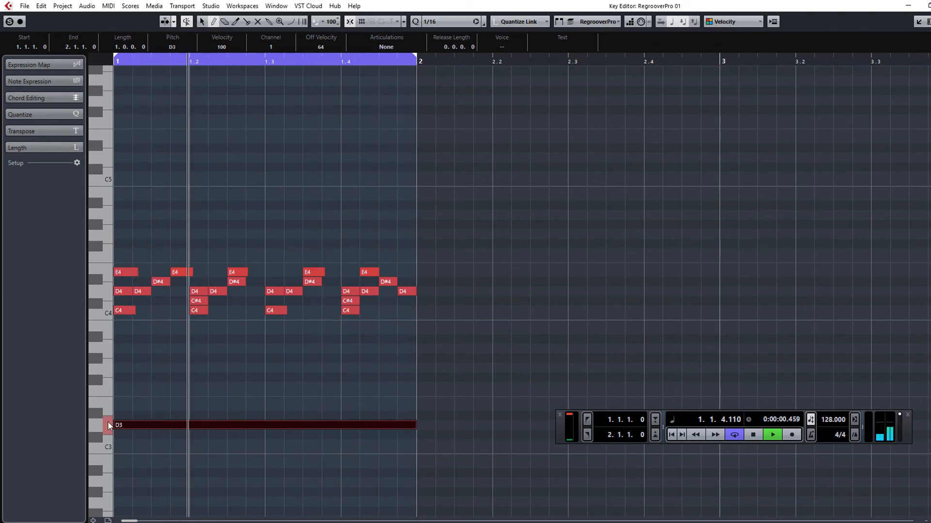
left_click_drag(117, 415, 416, 411)
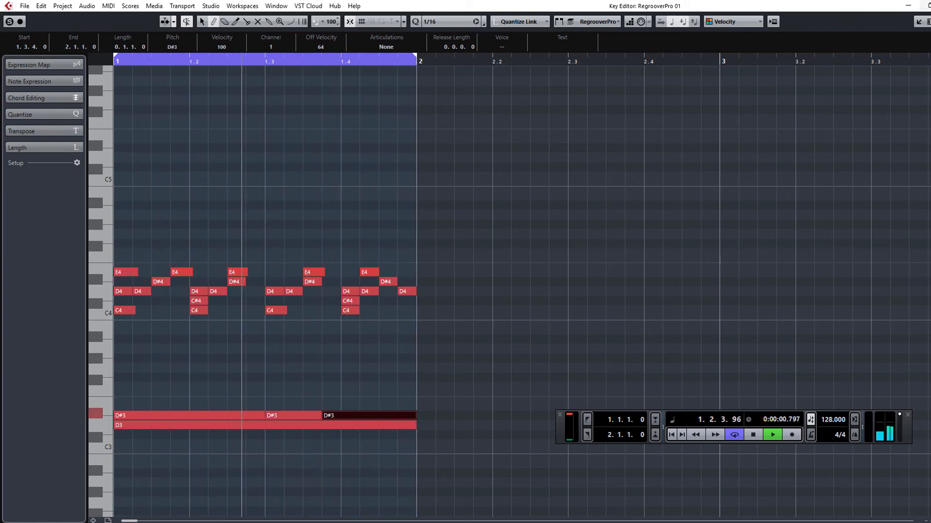
left_click(930, 6)
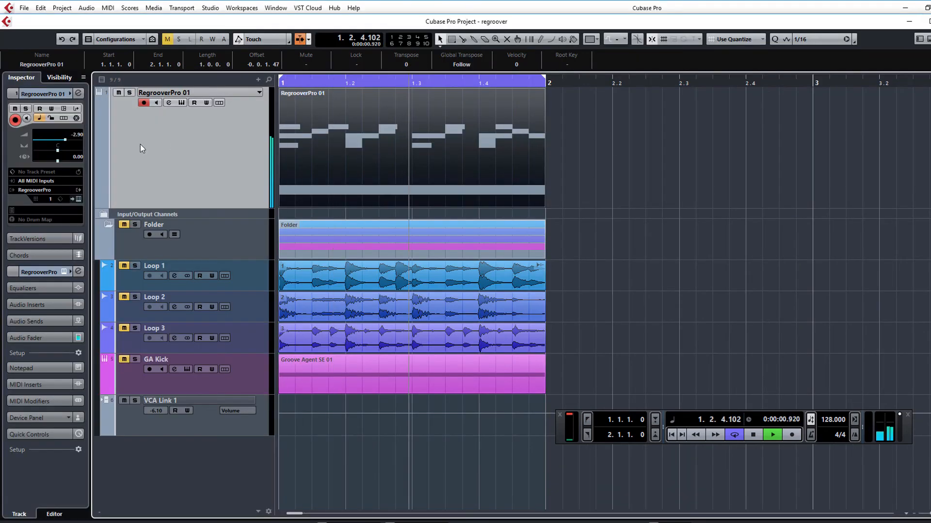
- Open RegrooverPro's Layers view, move the window aside and shorten Layer 4's loop region to the third and fourth sixteenths
left_click(78, 199)
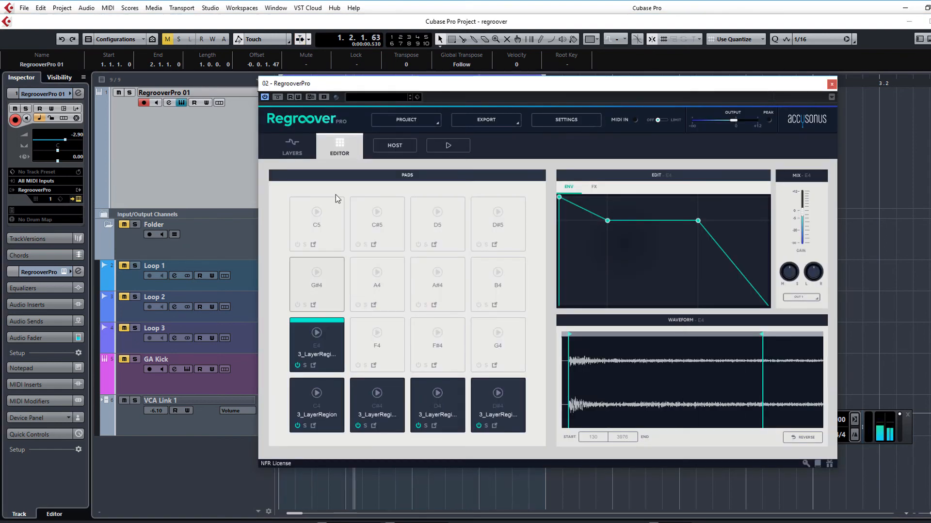
left_click(292, 127)
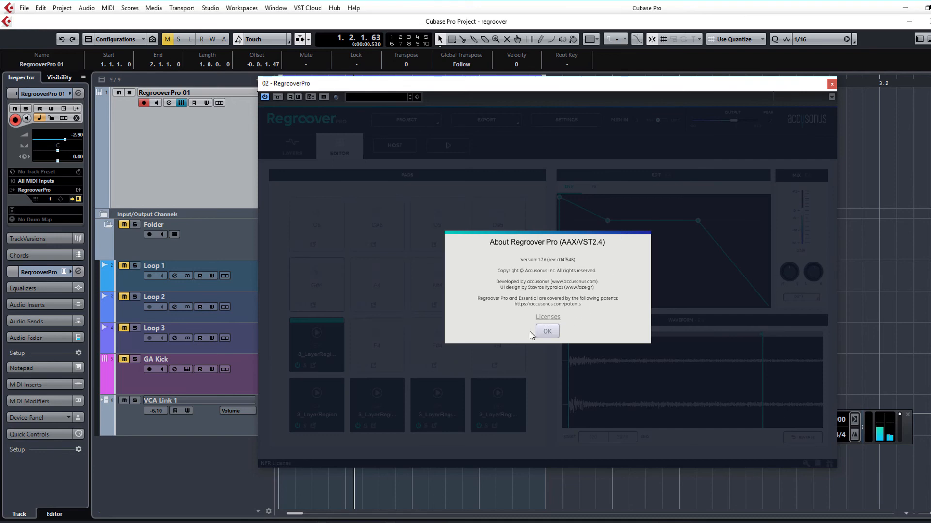
left_click(546, 333)
left_click(292, 148)
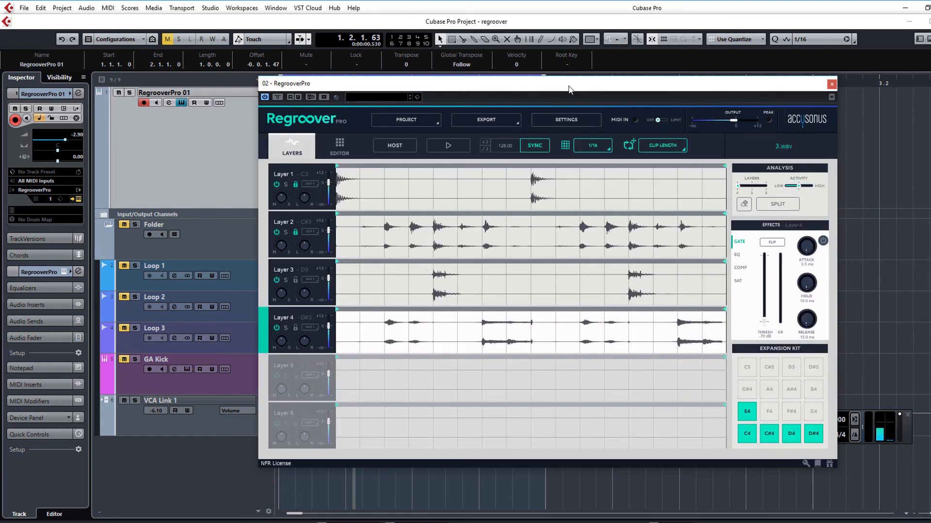
left_click_drag(570, 90, 645, 83)
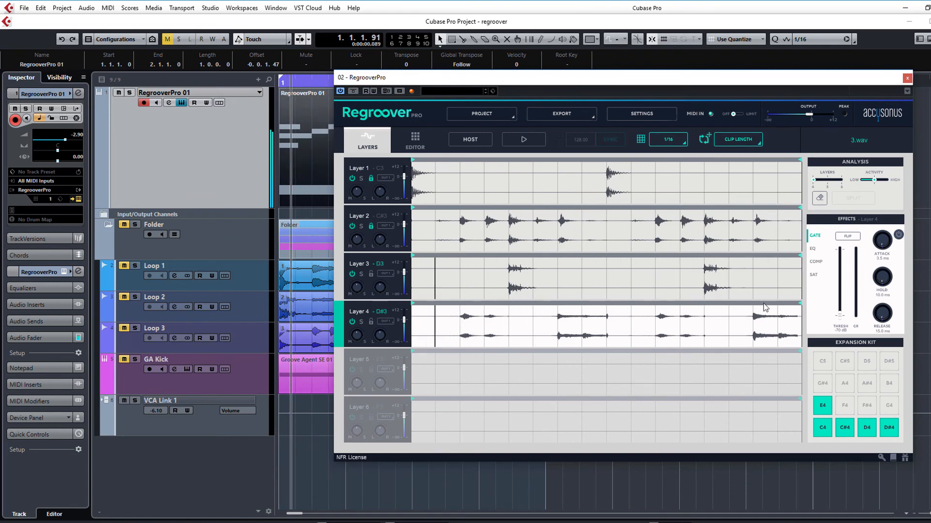
mouse_move(800, 320)
left_mouse_down()
mouse_move(457, 324)
mouse_move(488, 306)
left_mouse_up()
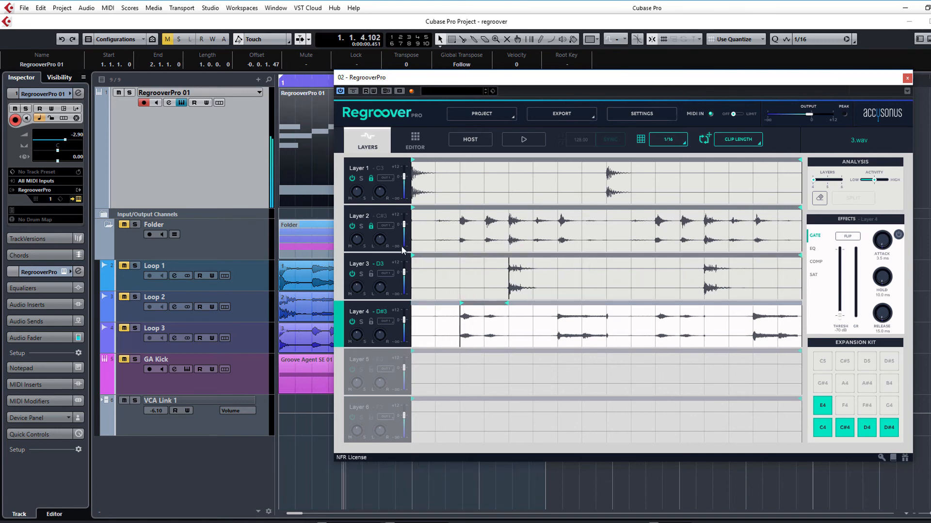
- Set Layer 3's loop region to four sixteenths around its second hit and lower the layer's volume slightly
left_click_drag(414, 256, 510, 257)
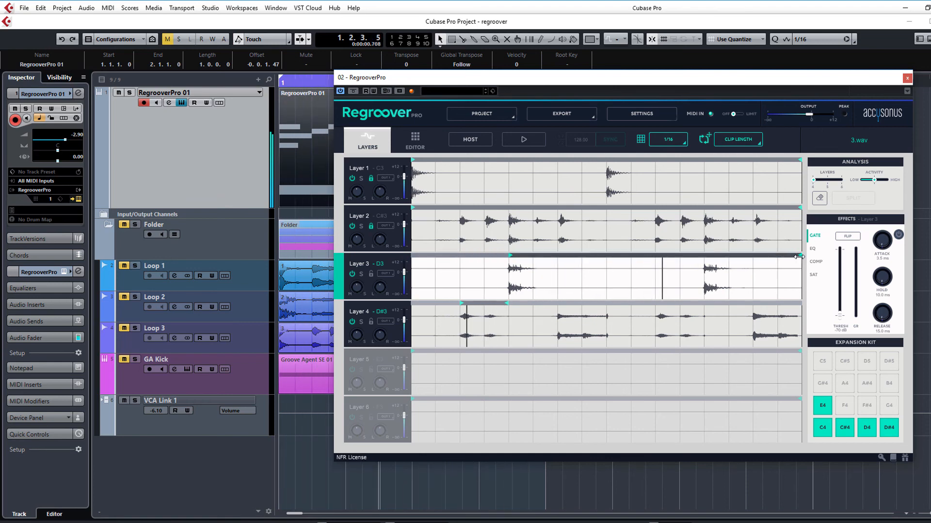
left_click_drag(798, 256, 542, 267)
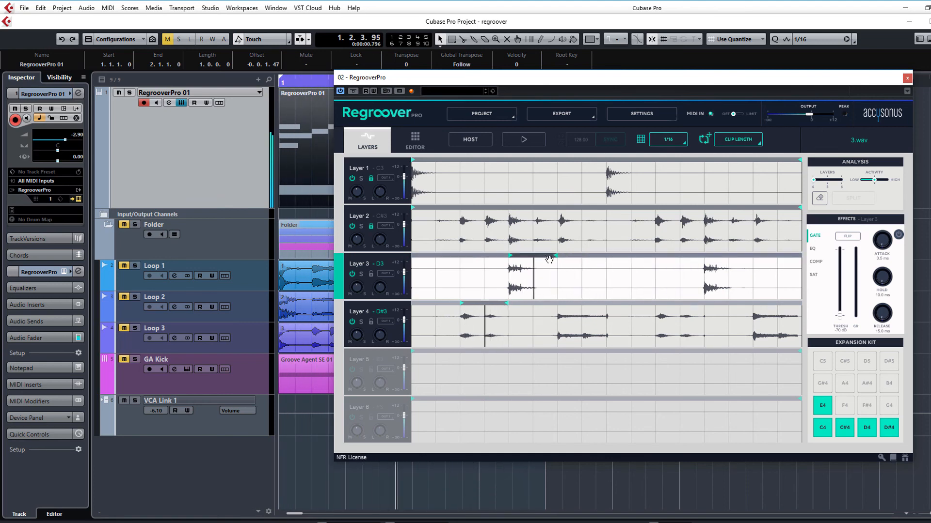
left_click_drag(557, 256, 697, 262)
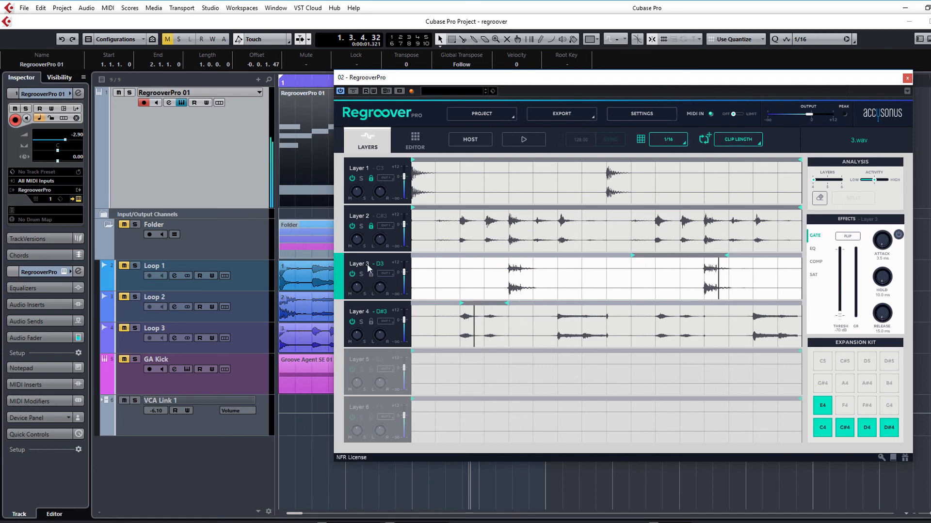
left_click_drag(405, 273, 405, 280)
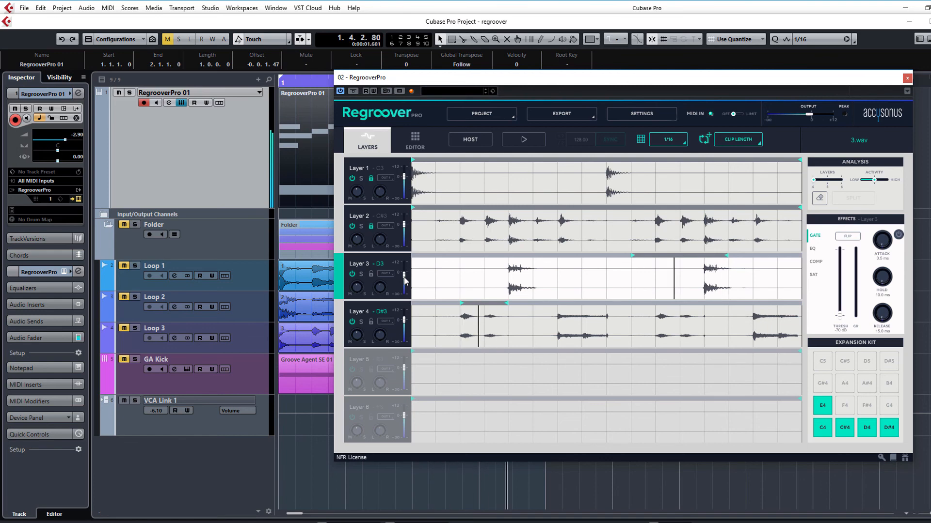
- Lower Layer 4's volume slightly, move its loop region to the eighth and ninth sixteenths during playback, and stop playback
left_click_drag(405, 322, 404, 325)
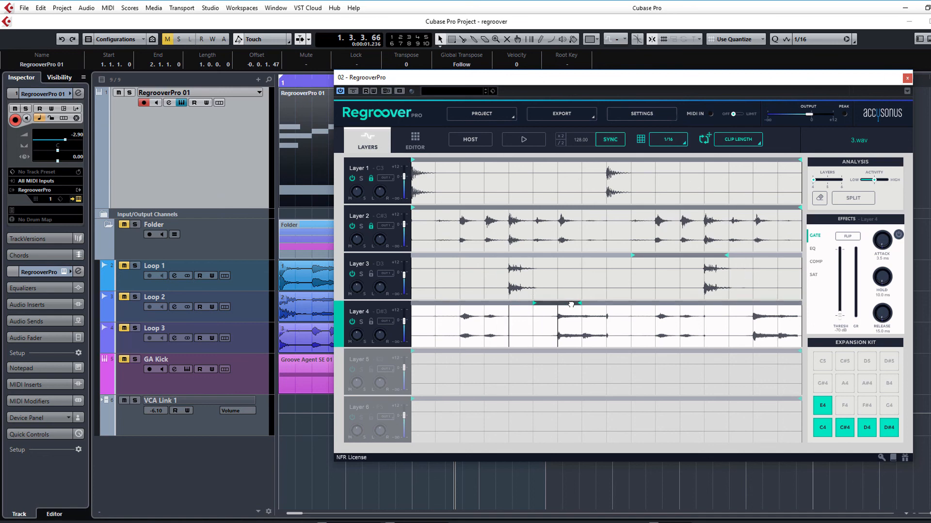
key("space")
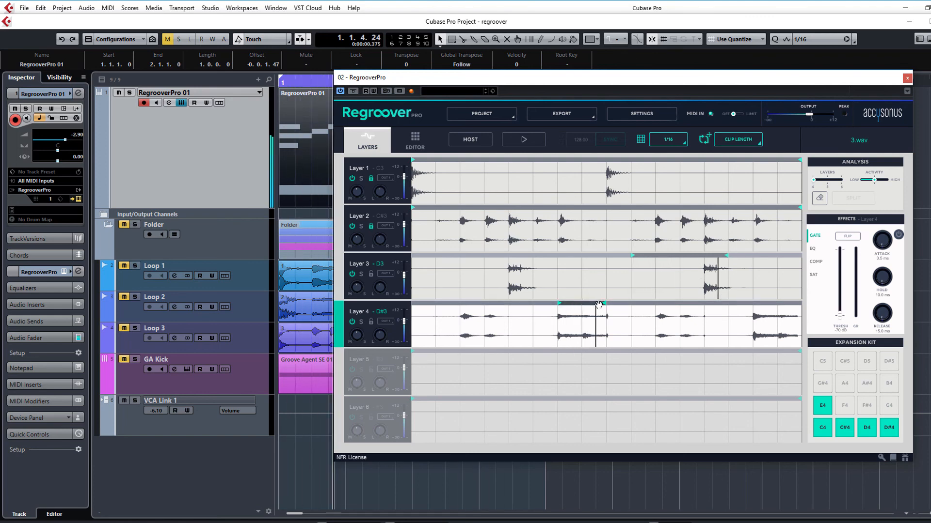
left_click_drag(608, 305, 629, 303)
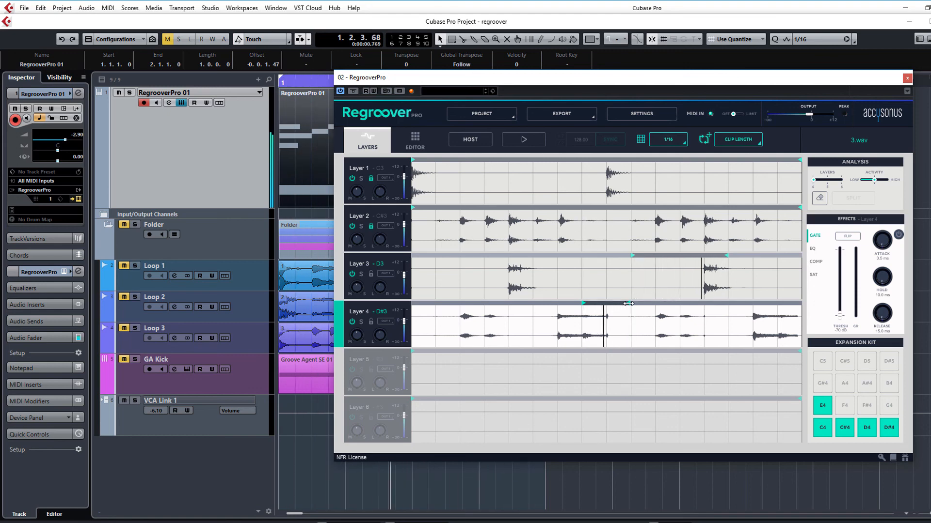
key("space")
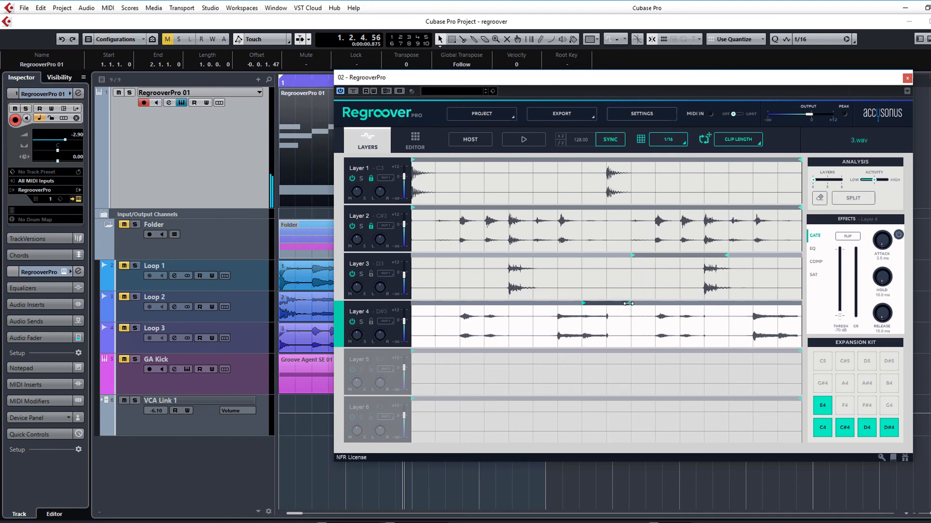